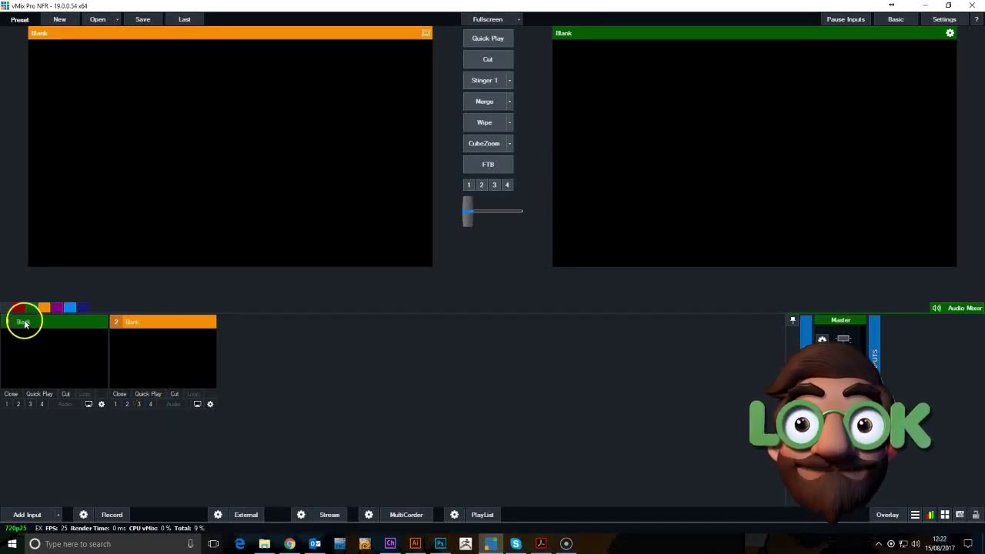
Add Cartoonstudio Background.jpg from the recent images list as image input 1
click(24, 323)
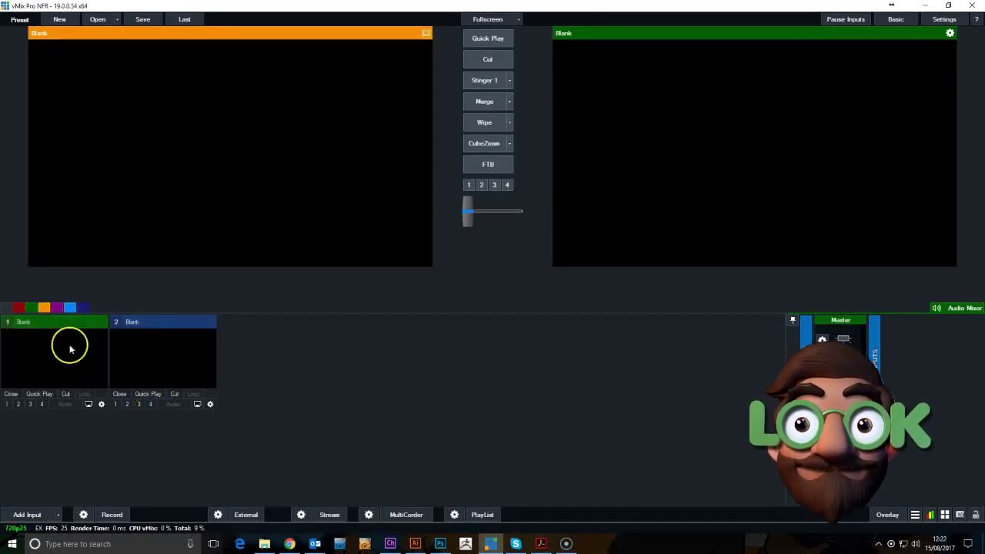
click(37, 513)
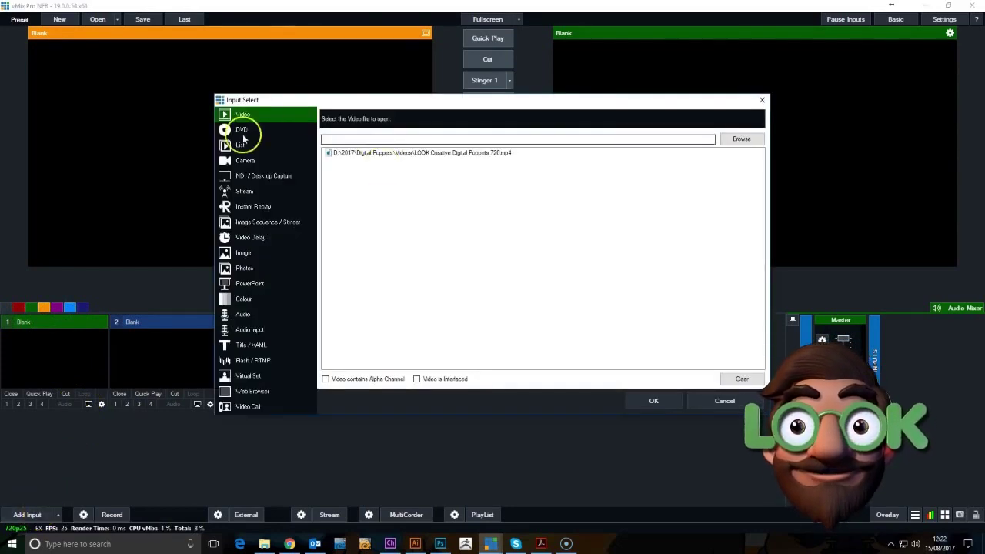
click(253, 255)
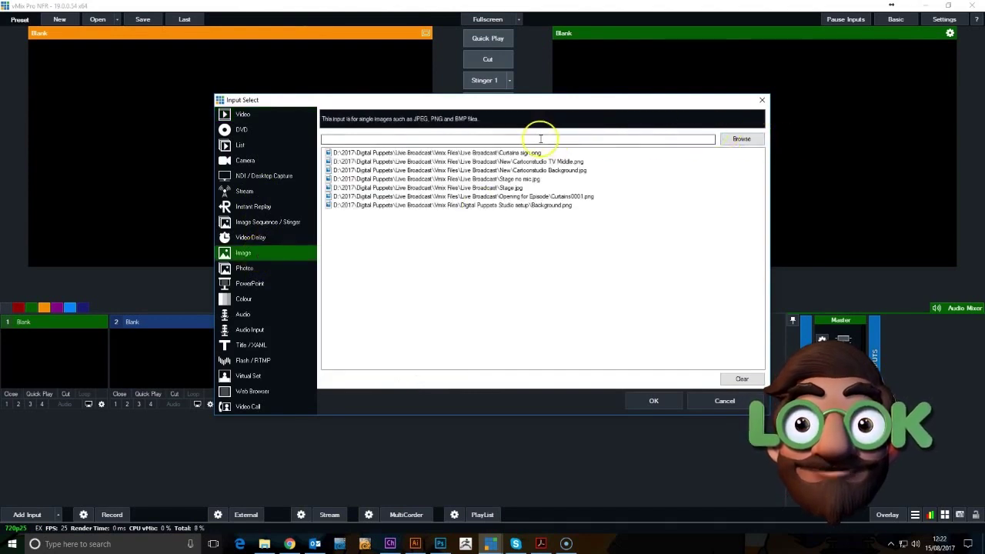
click(563, 171)
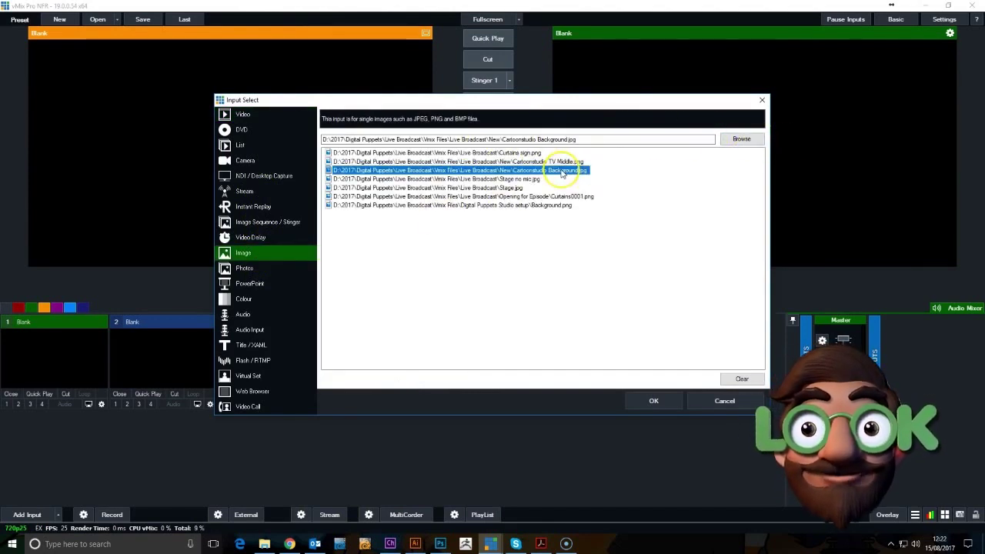
click(655, 401)
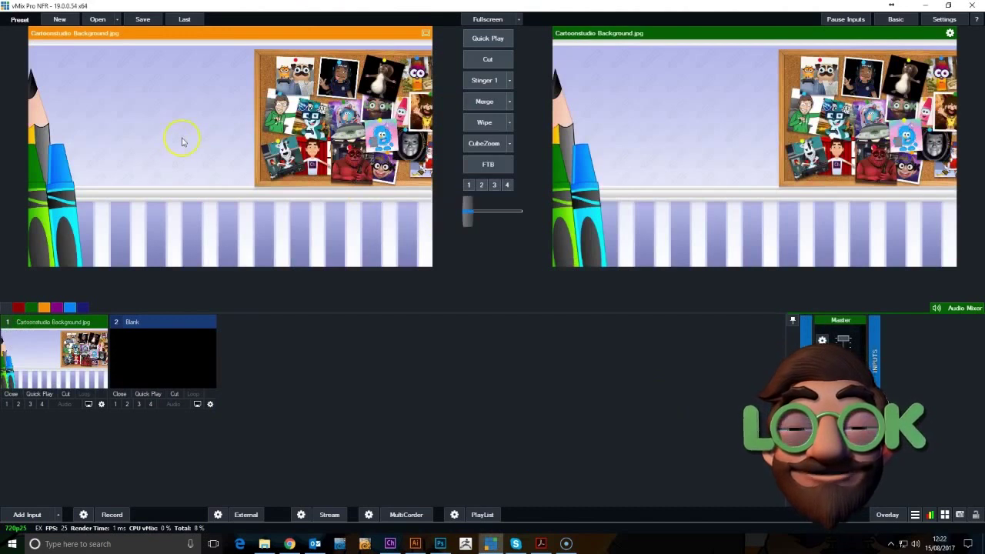
Add the Adobe Application NDI source as input 2 to bring in the animated puppet
click(185, 373)
click(28, 514)
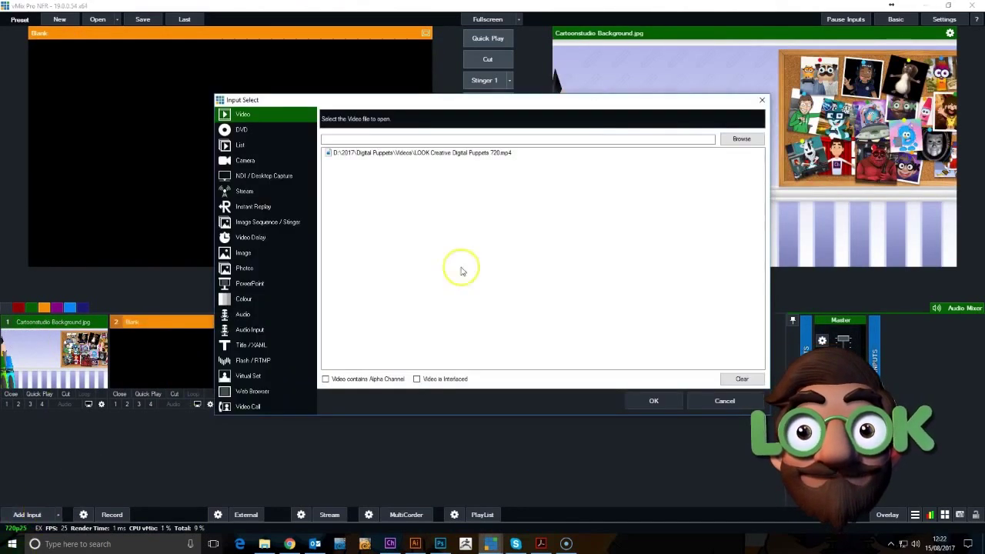
click(257, 177)
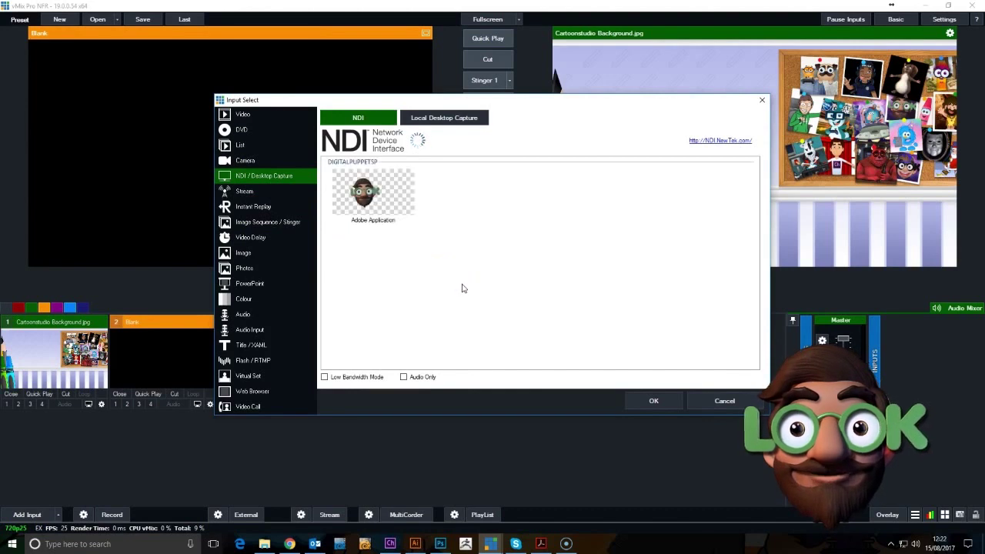
click(358, 196)
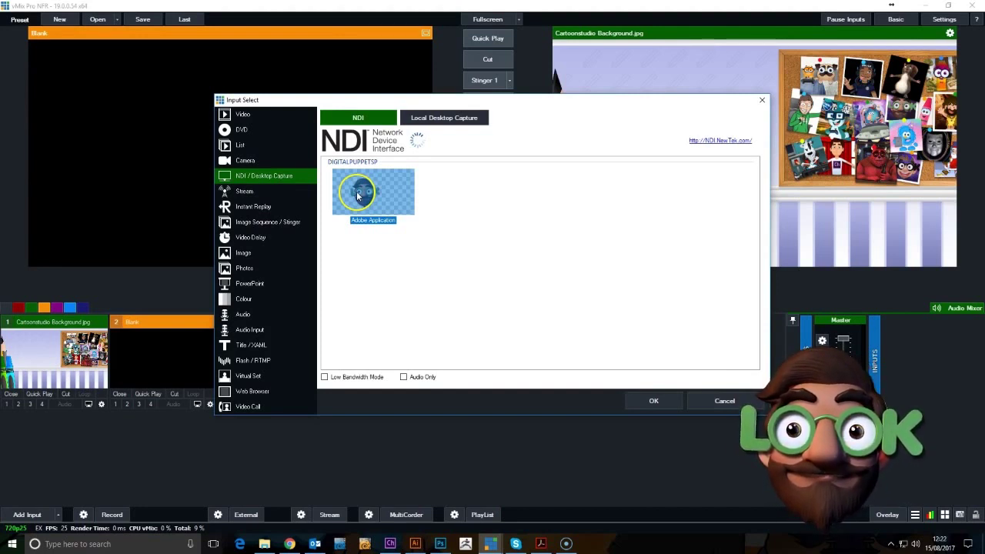
click(660, 406)
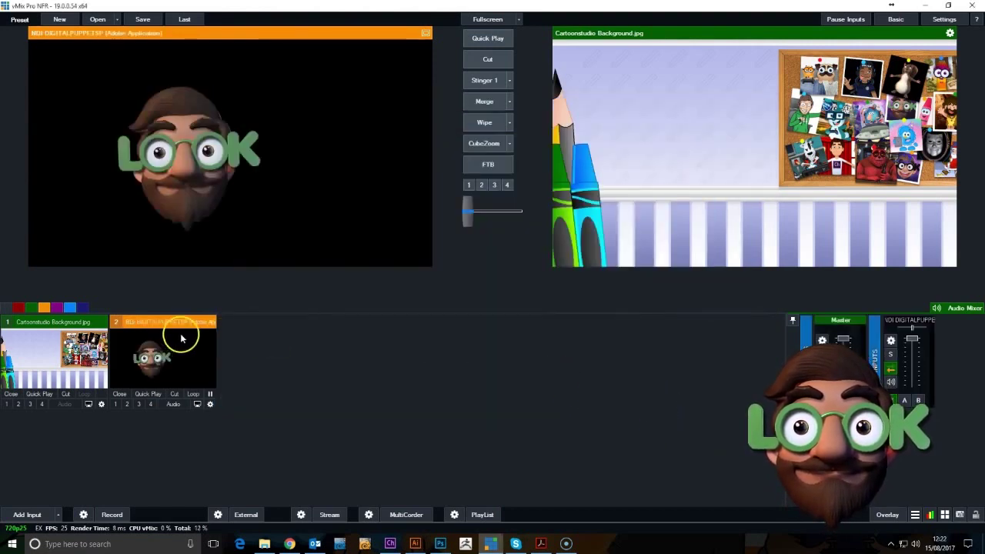
Set Multi View layer 2 of the Cartoonstudio background input to the NDI puppet
click(75, 358)
right_click(73, 368)
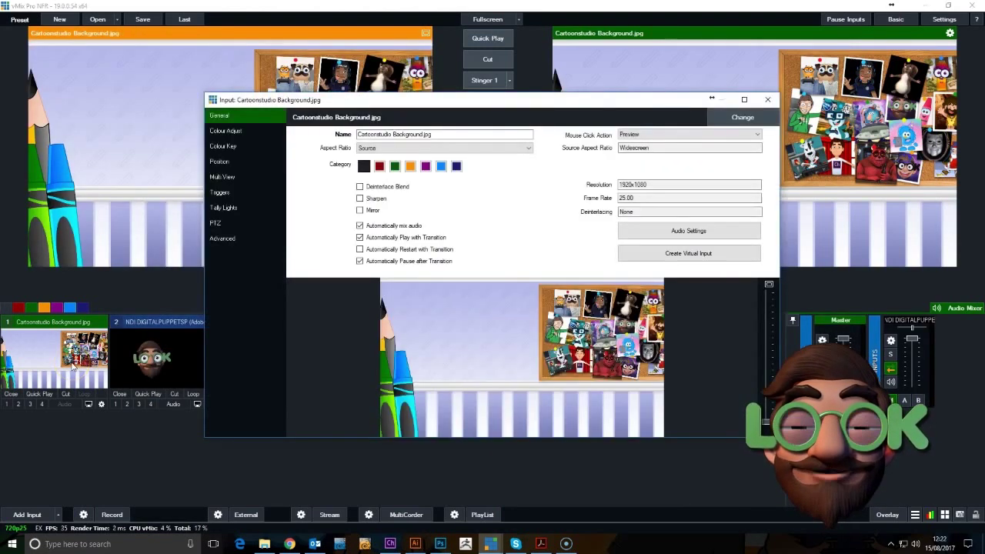
click(230, 178)
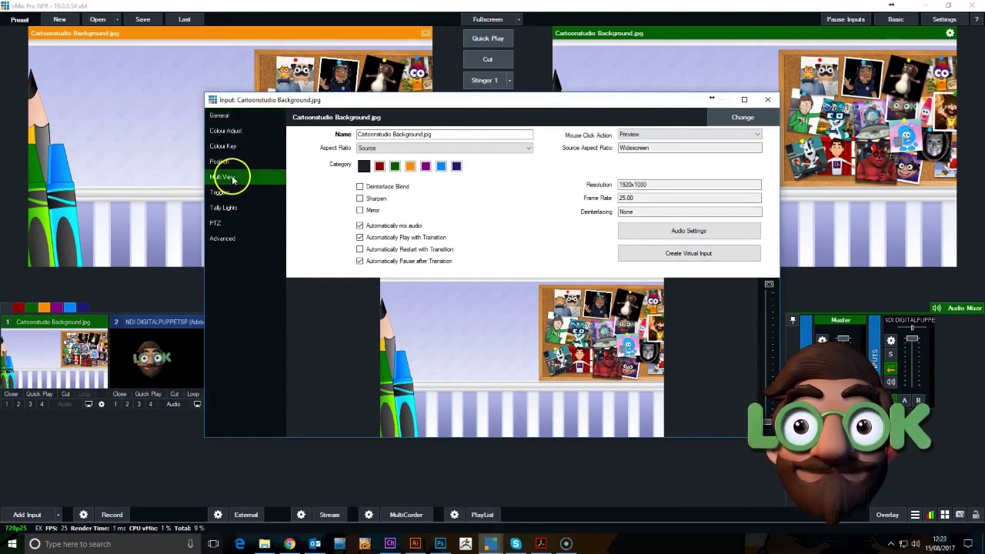
click(440, 132)
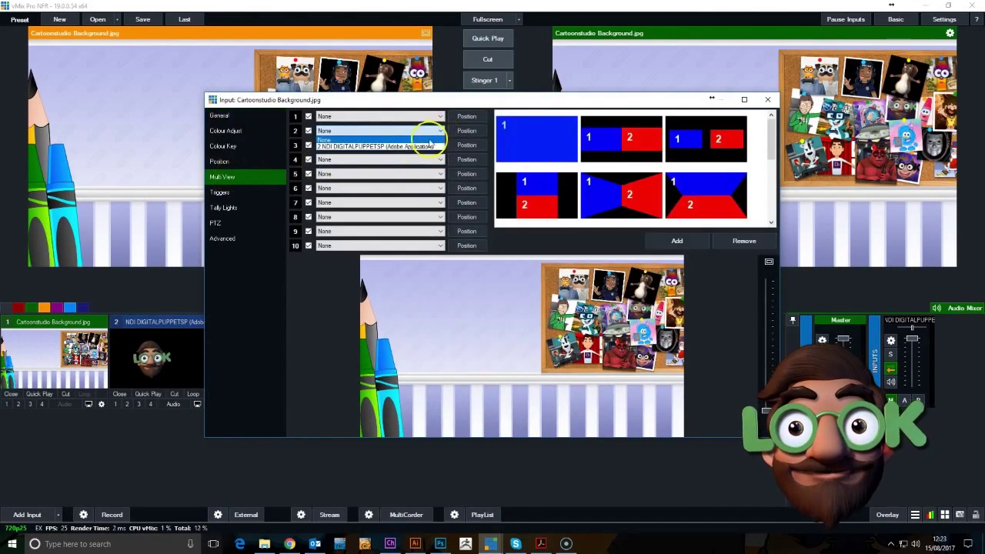
click(416, 145)
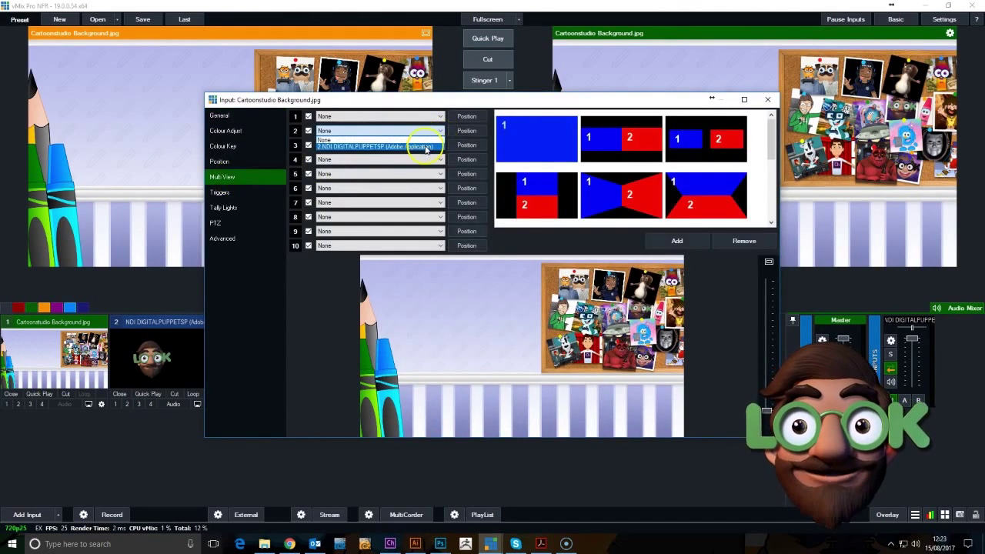
Position the puppet layer at Pan X 0.224 with 1.15 zoom
click(471, 131)
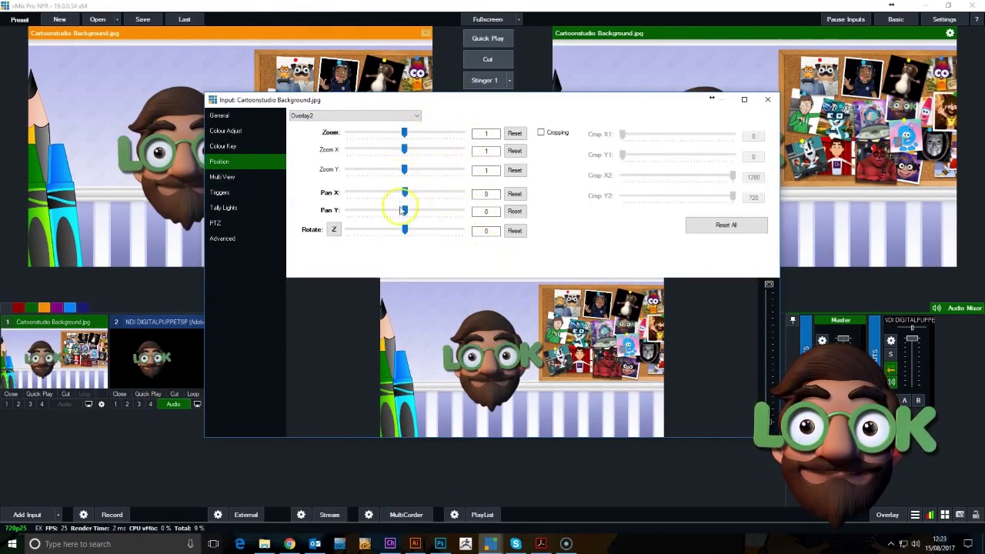
drag(406, 193, 411, 193)
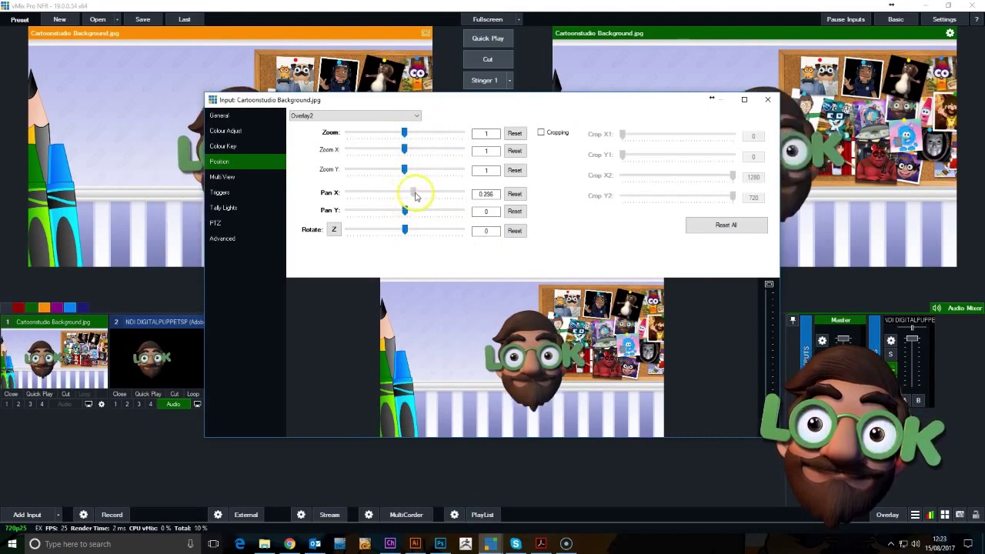
click(409, 133)
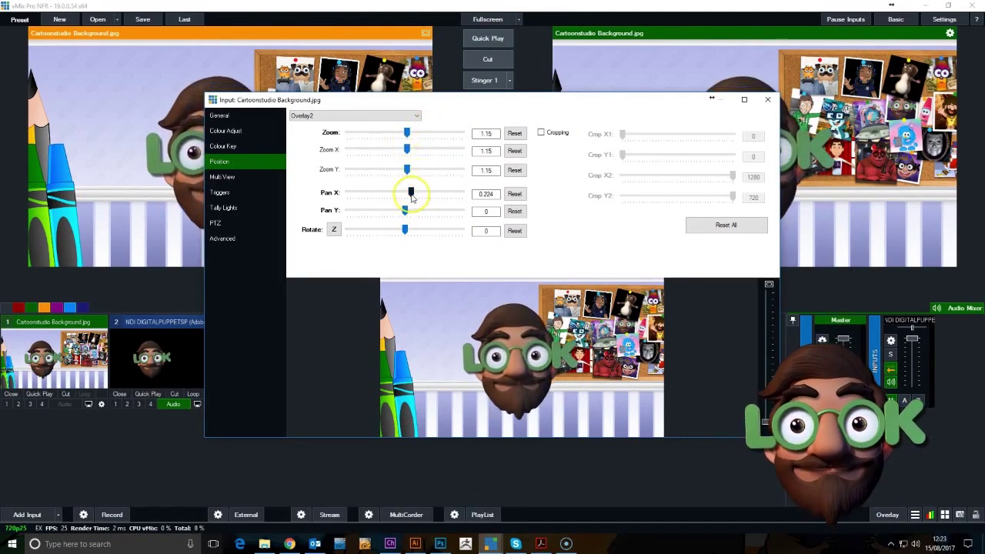
click(771, 100)
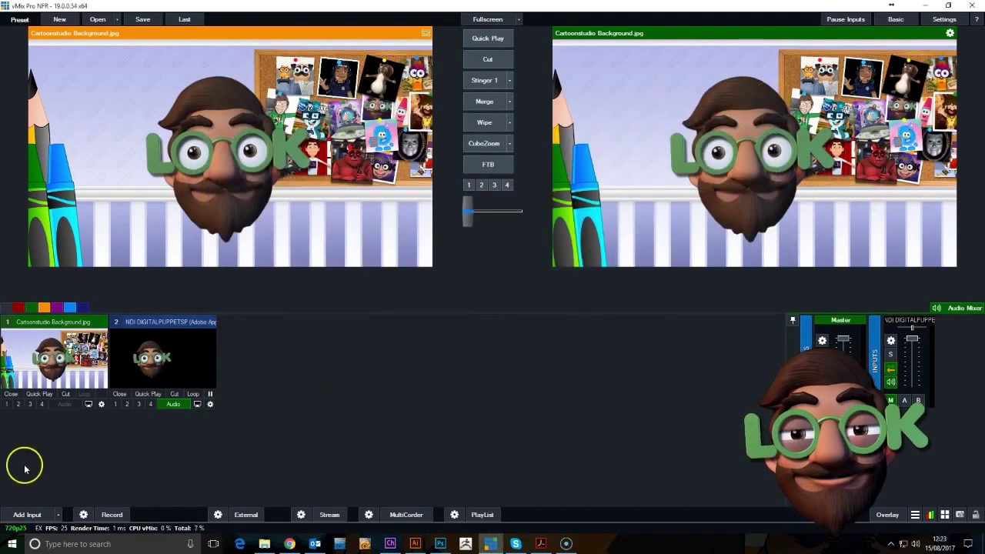
Browse to the Digital Puppets Studio setup folder and add DESK with ipad.png as input 3
click(40, 515)
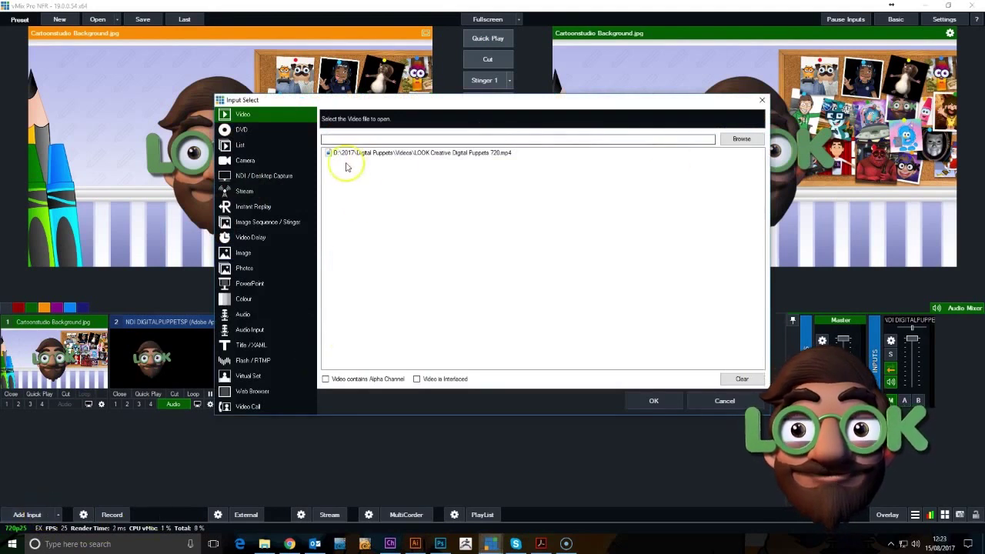
click(284, 181)
click(264, 254)
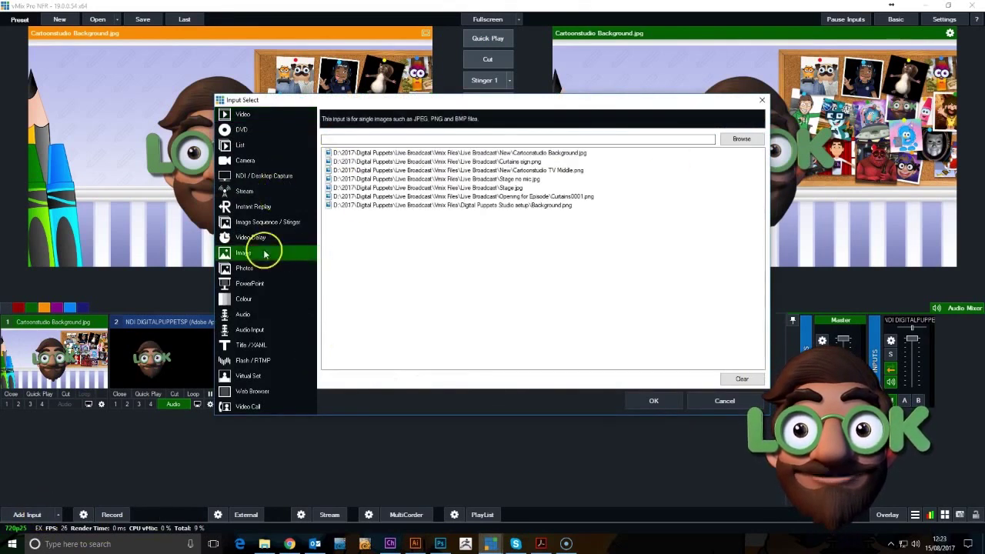
click(518, 161)
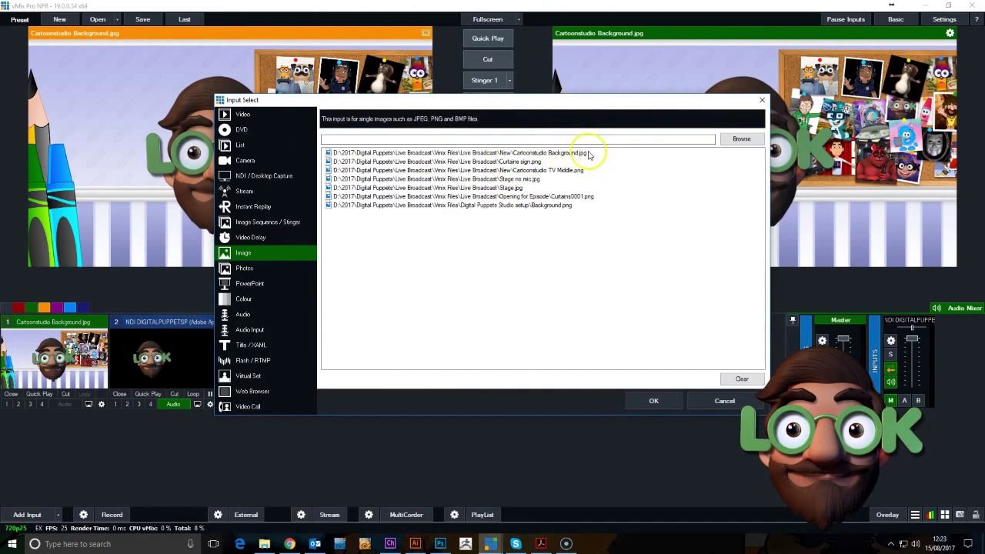
click(741, 139)
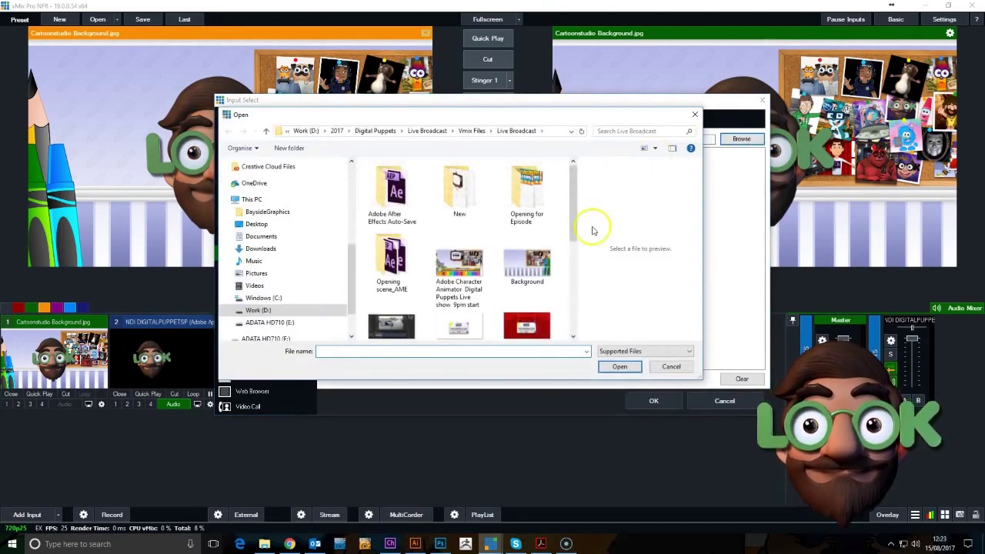
drag(574, 227, 590, 203)
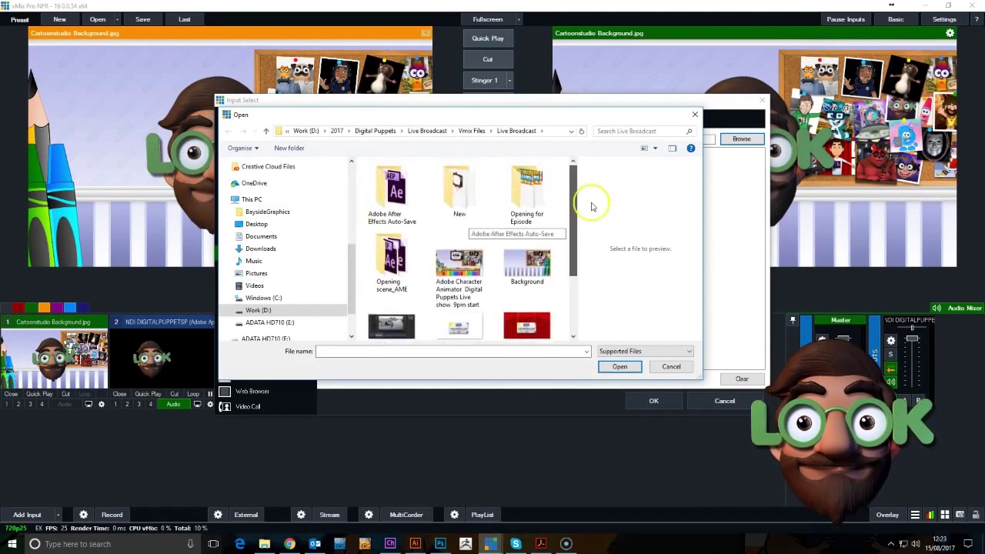
click(471, 131)
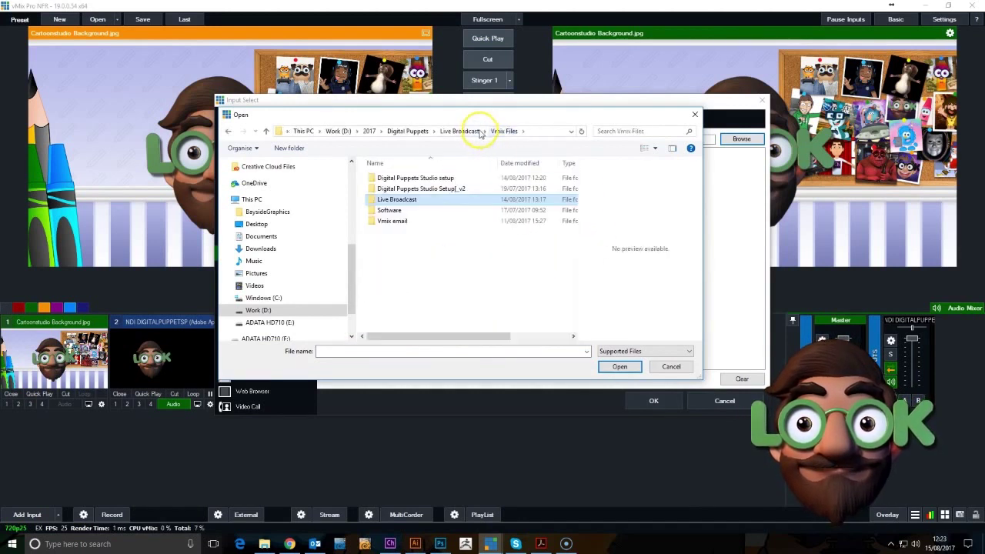
double_click(451, 179)
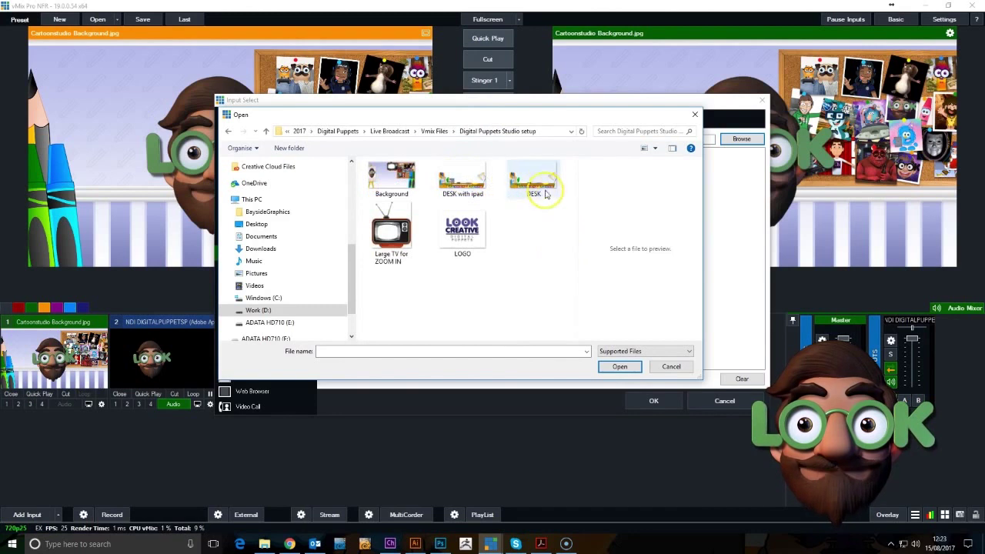
click(462, 179)
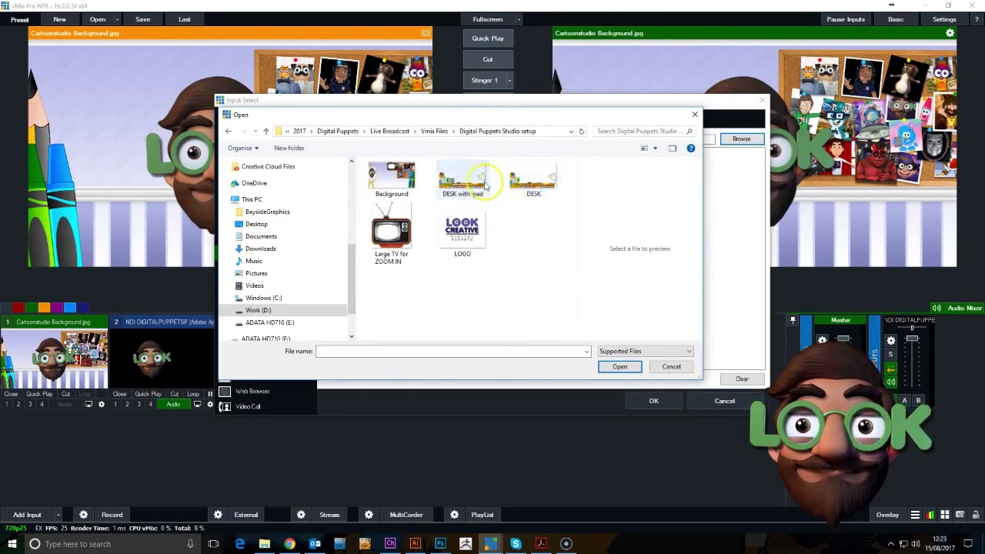
click(619, 366)
click(656, 401)
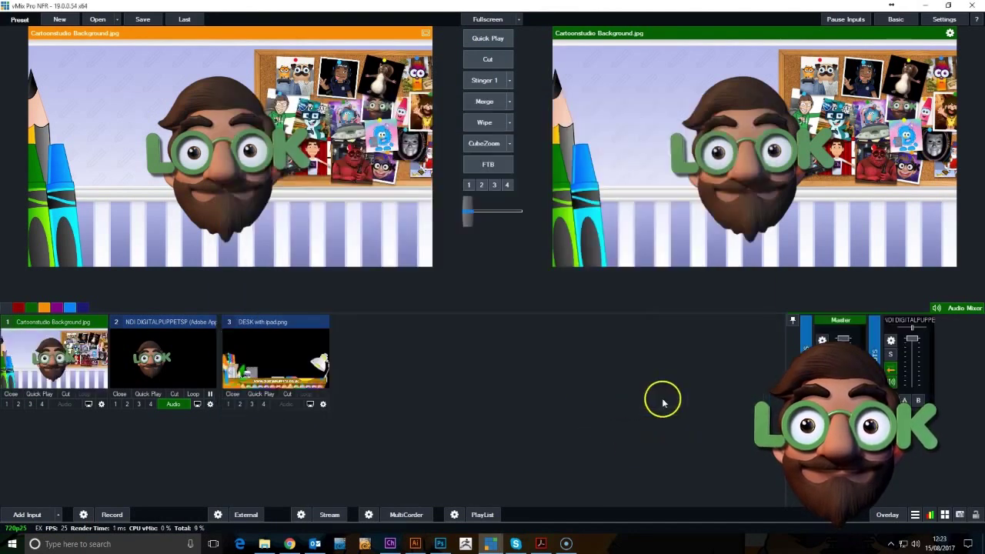
Add DESK with ipad.png as background layer 3, panned 0.009/-0.117 and zoomed to 1.059
click(60, 352)
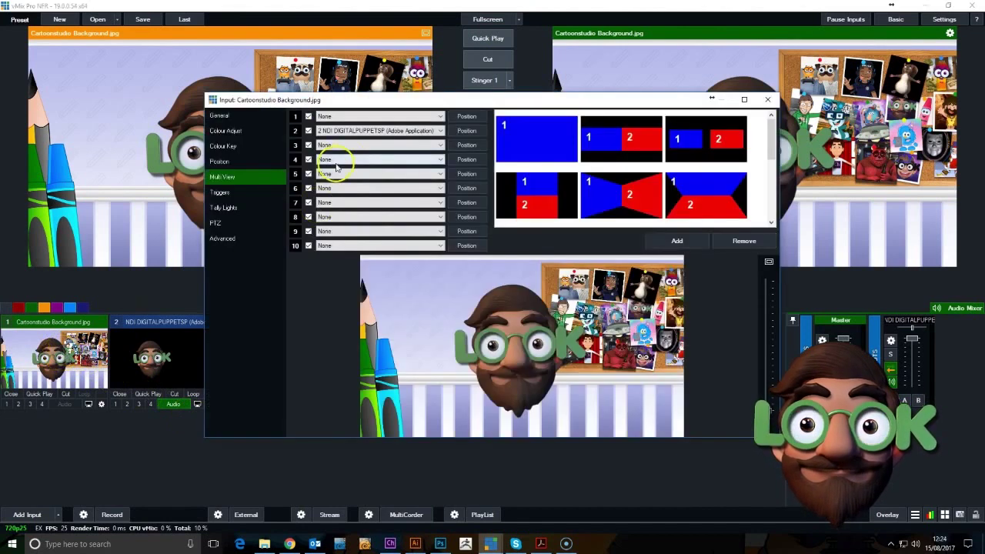
click(441, 146)
click(431, 168)
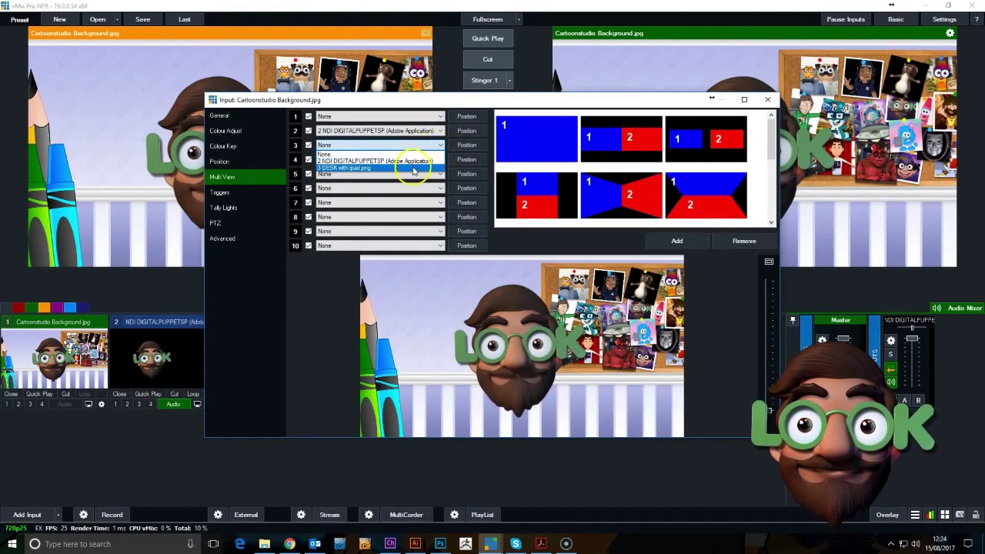
click(467, 148)
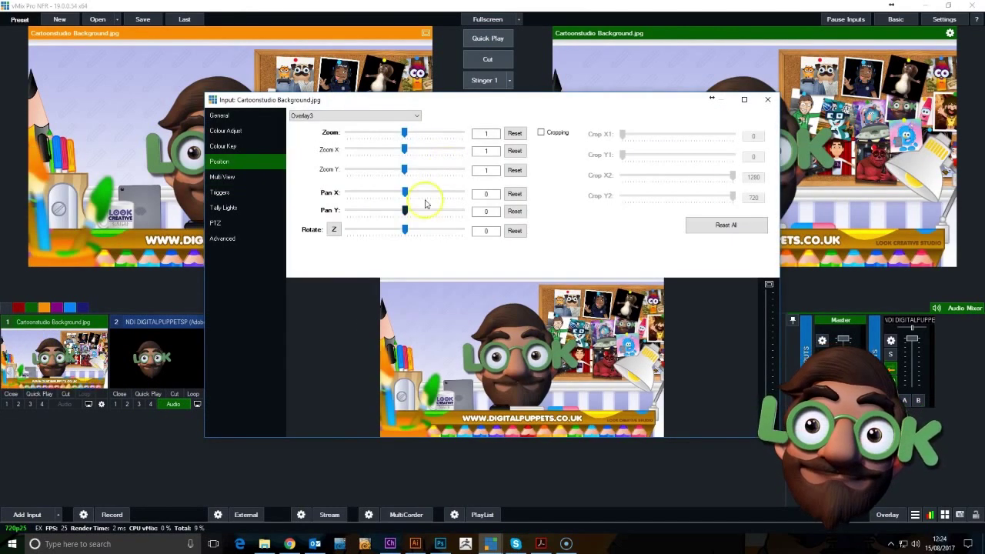
drag(406, 197, 402, 215)
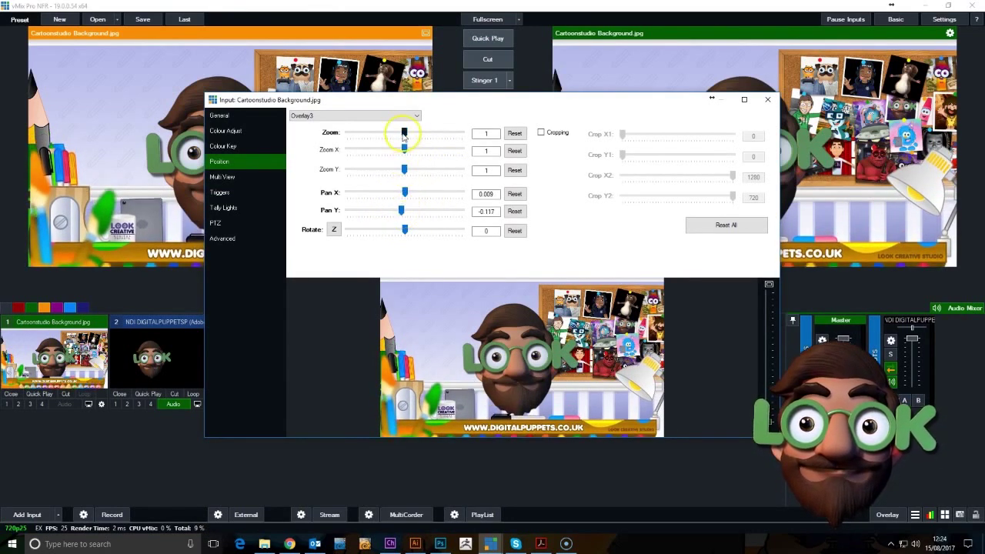
drag(404, 134, 404, 139)
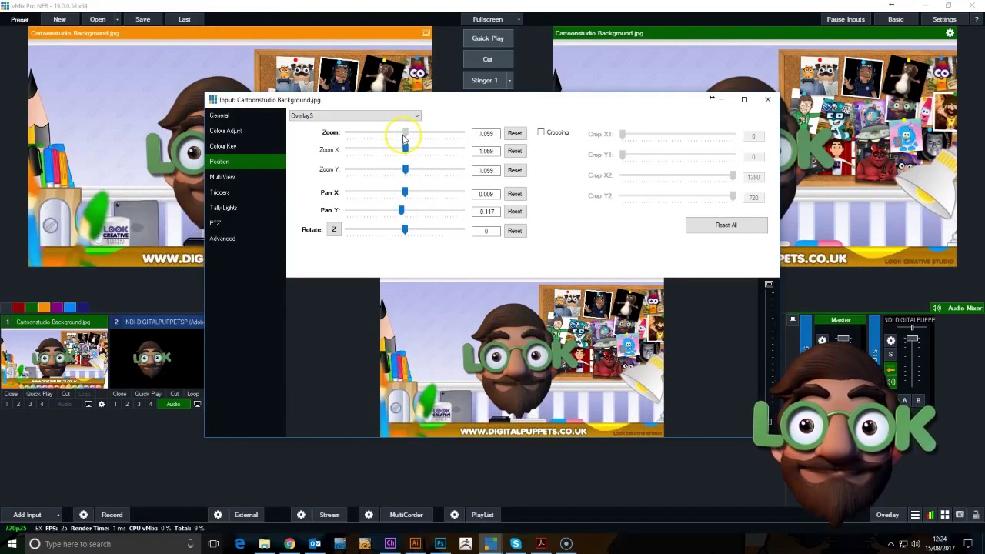
click(768, 99)
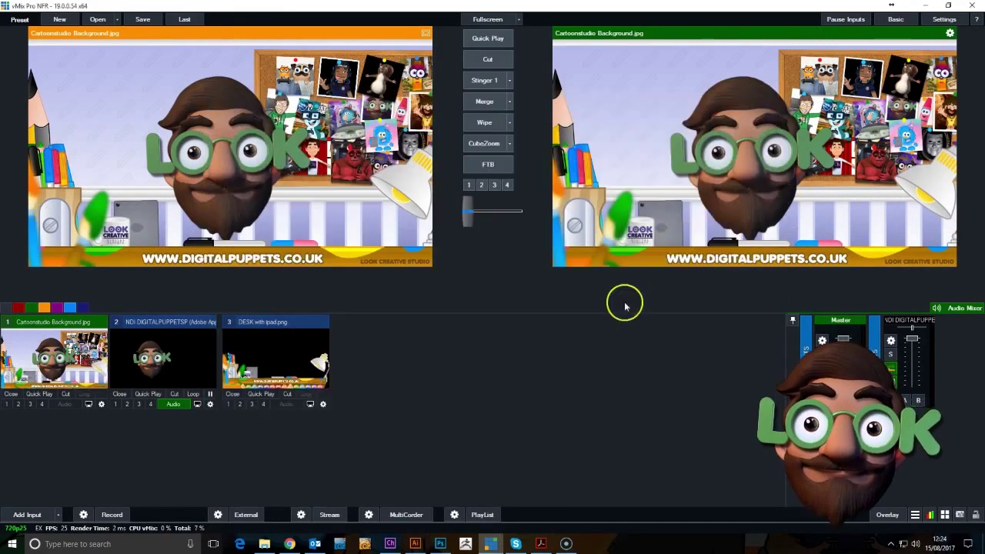
click(390, 544)
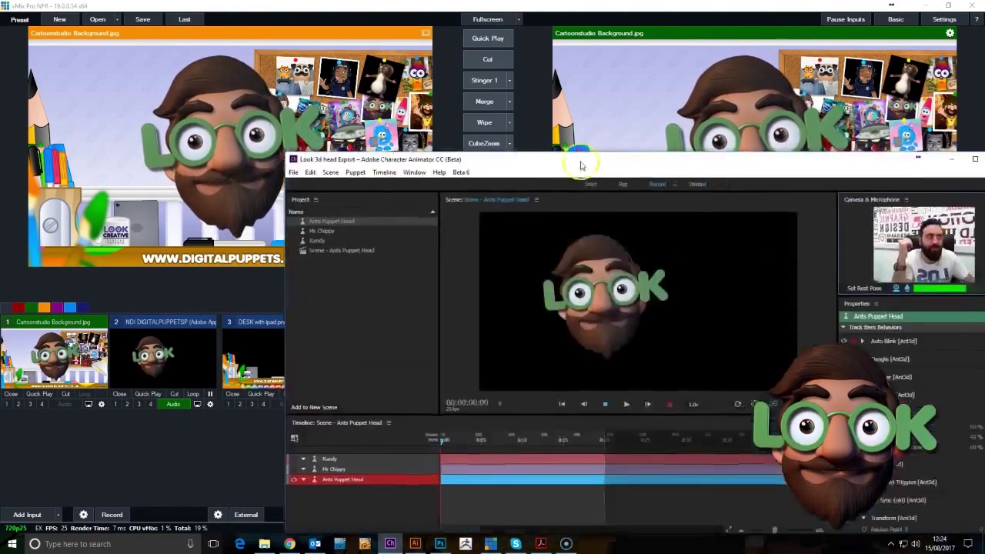
drag(581, 164, 416, 116)
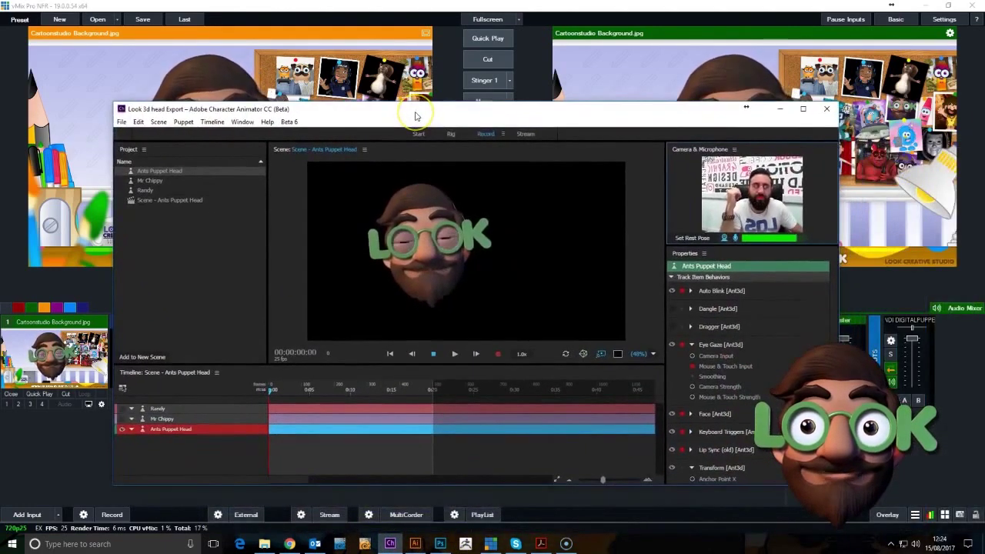
click(780, 108)
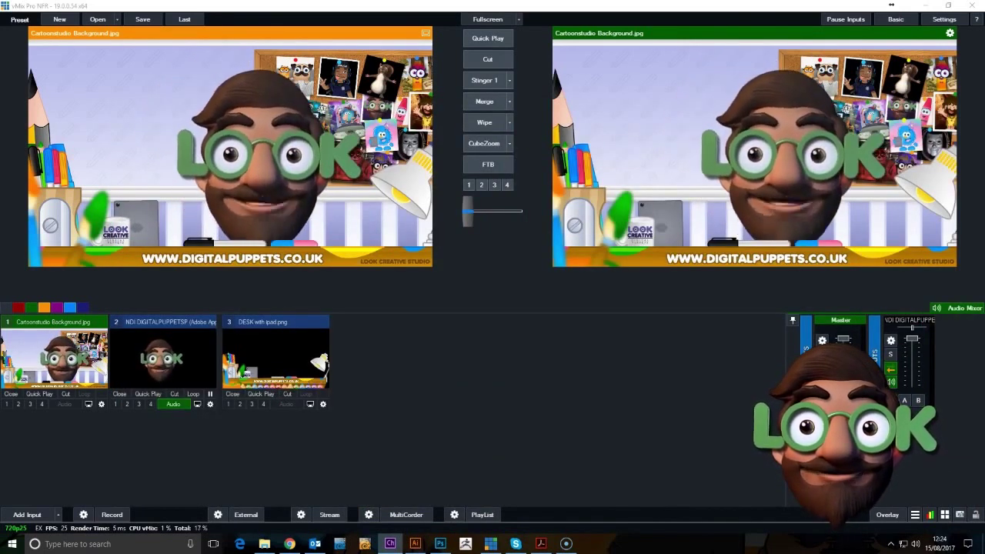
Move the puppet layer to pan 0.014/0.117 at 0.952 zoom, centred and lower
click(101, 404)
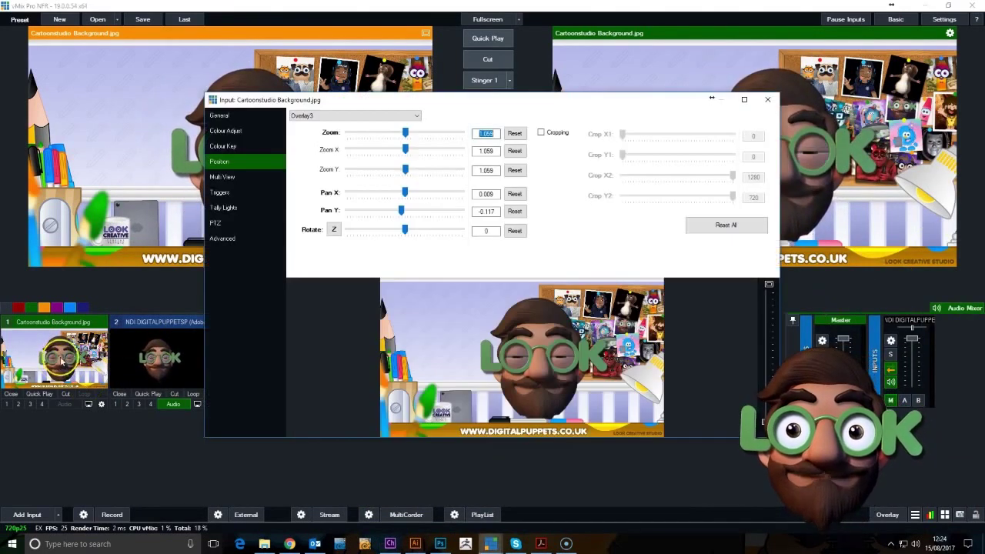
click(242, 176)
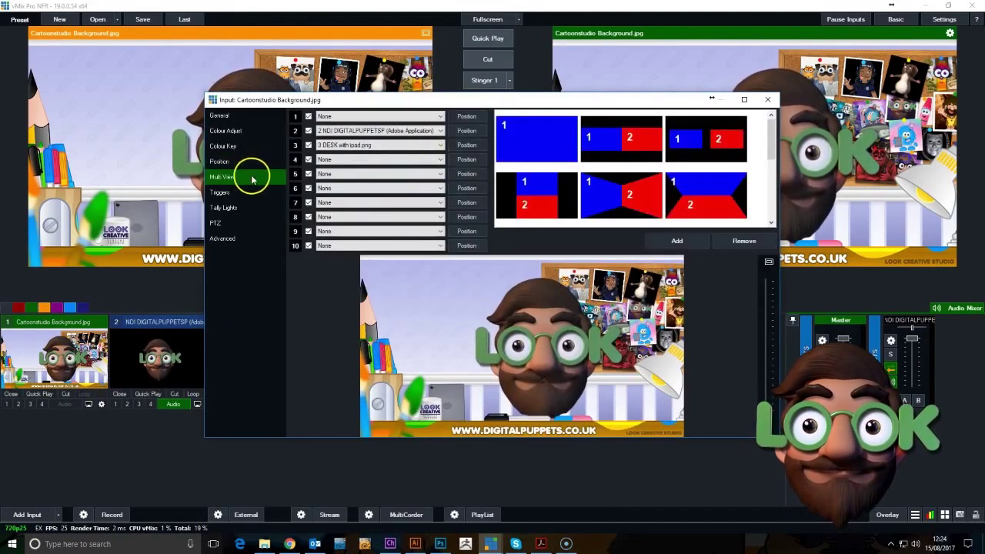
click(467, 131)
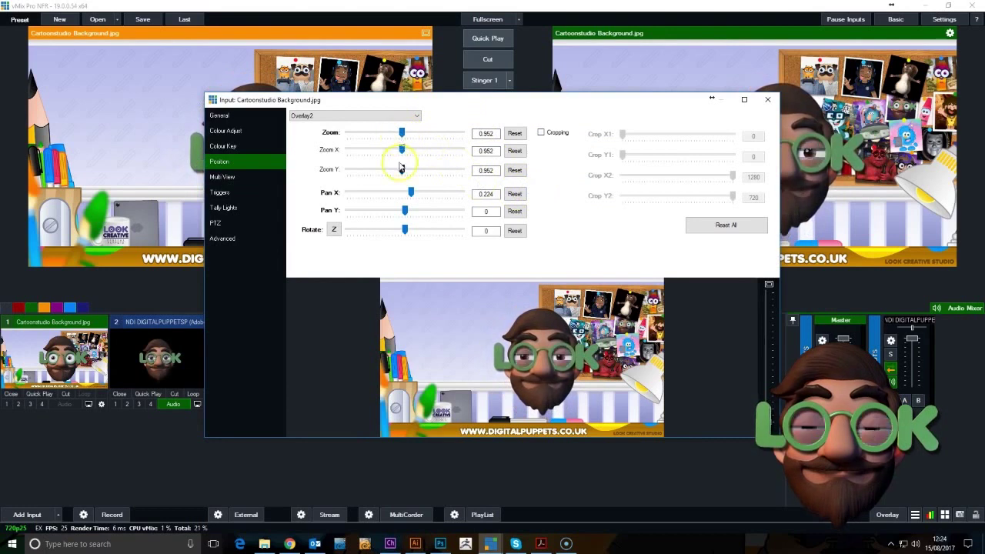
mouse_move(411, 193)
mouse_down()
mouse_move(382, 194)
mouse_move(408, 210)
mouse_up()
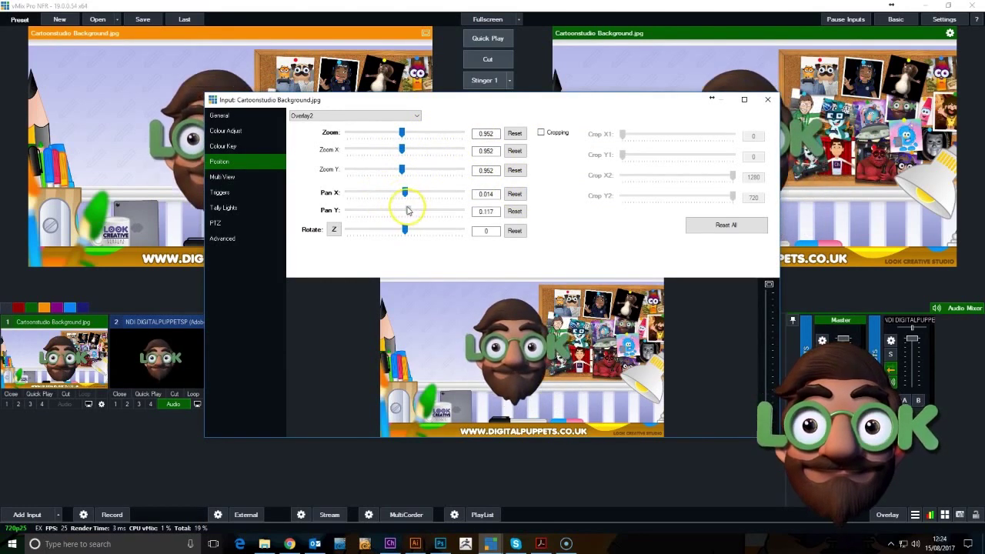
click(767, 98)
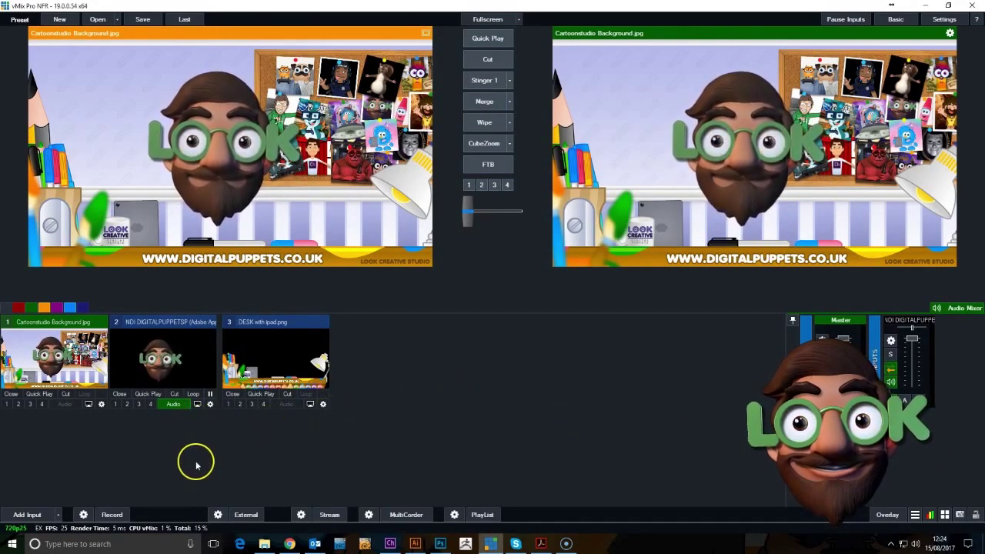
Add the Blue Snowball microphone as audio input 4, mute it and load it into preview
click(42, 513)
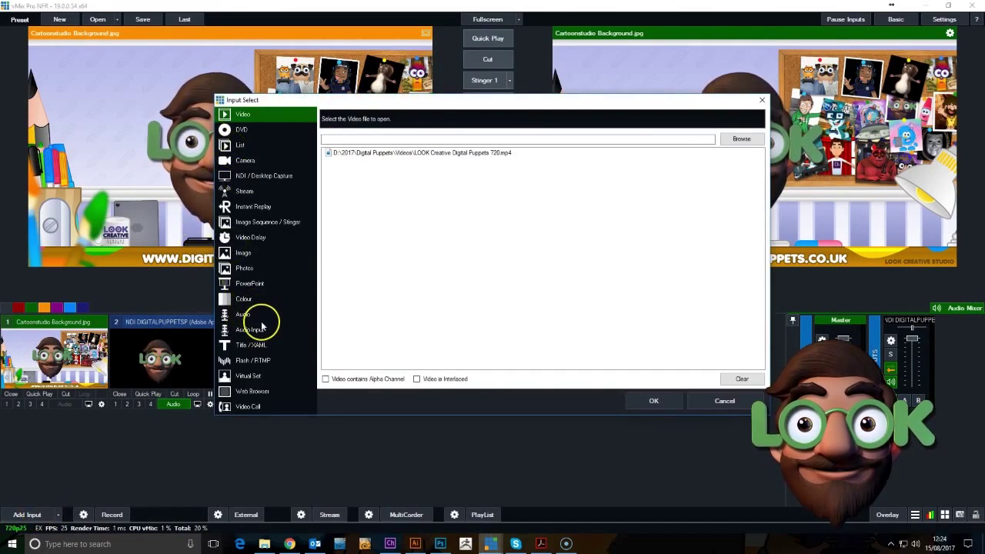
click(260, 314)
click(260, 329)
click(535, 122)
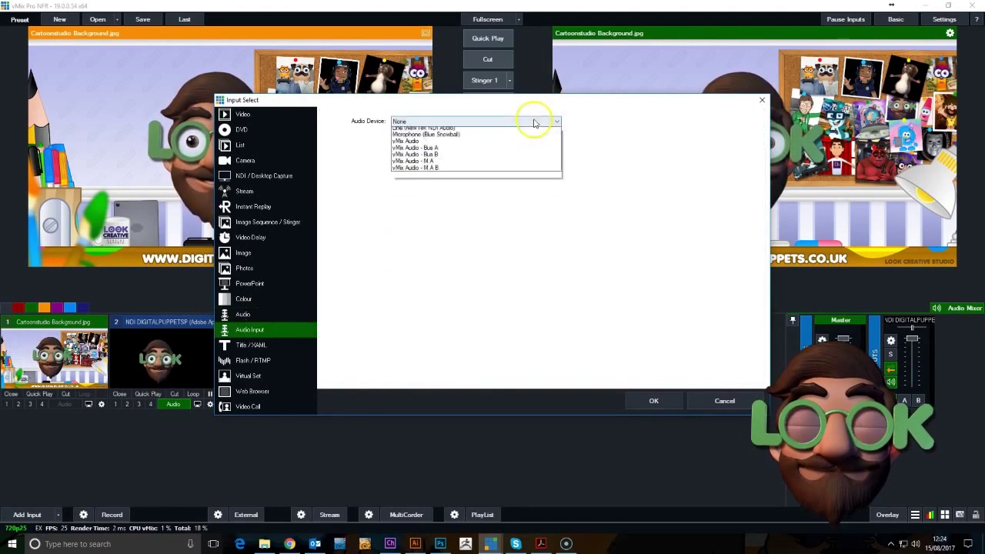
click(477, 156)
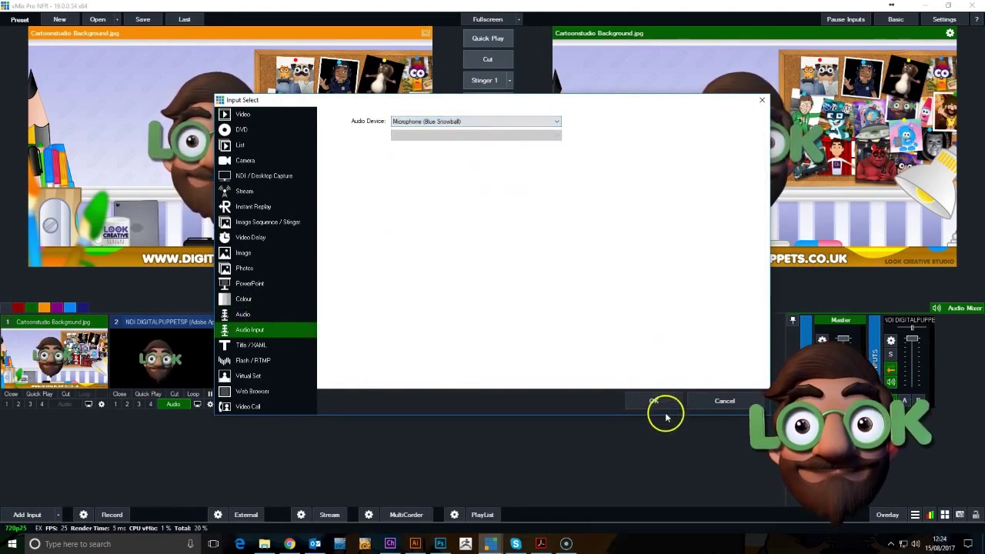
click(660, 405)
click(396, 405)
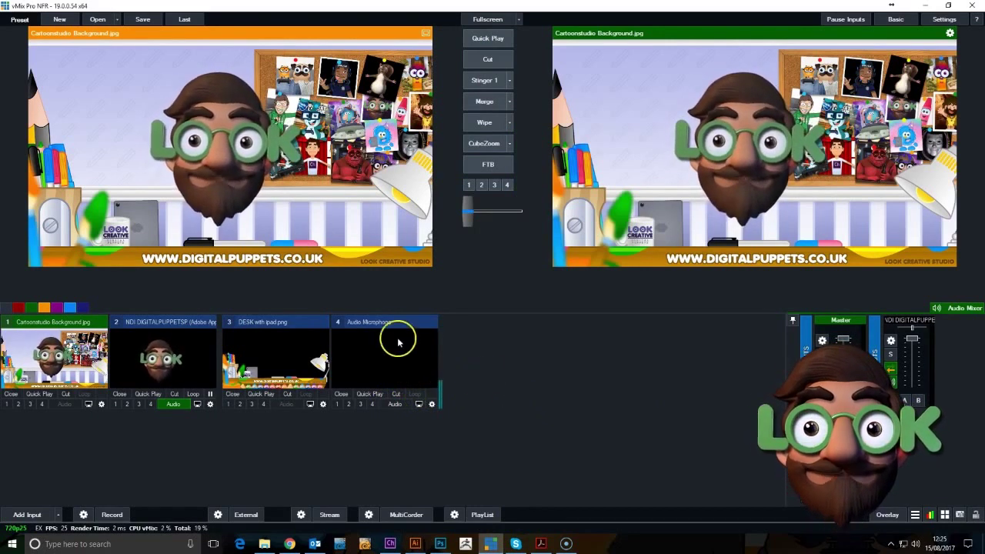
click(357, 327)
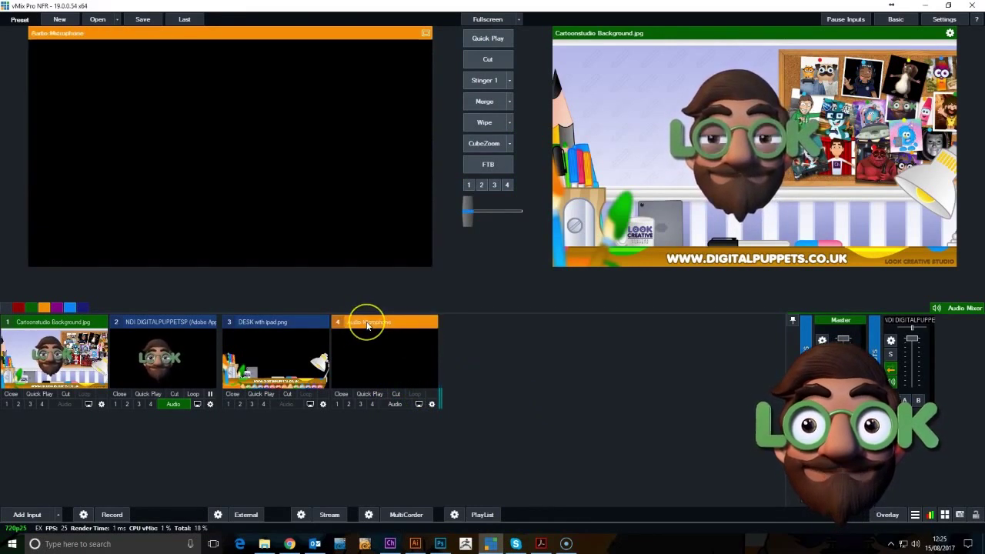
Rename the microphone input to the presenter's name followed by 'Mic'
click(433, 404)
click(240, 114)
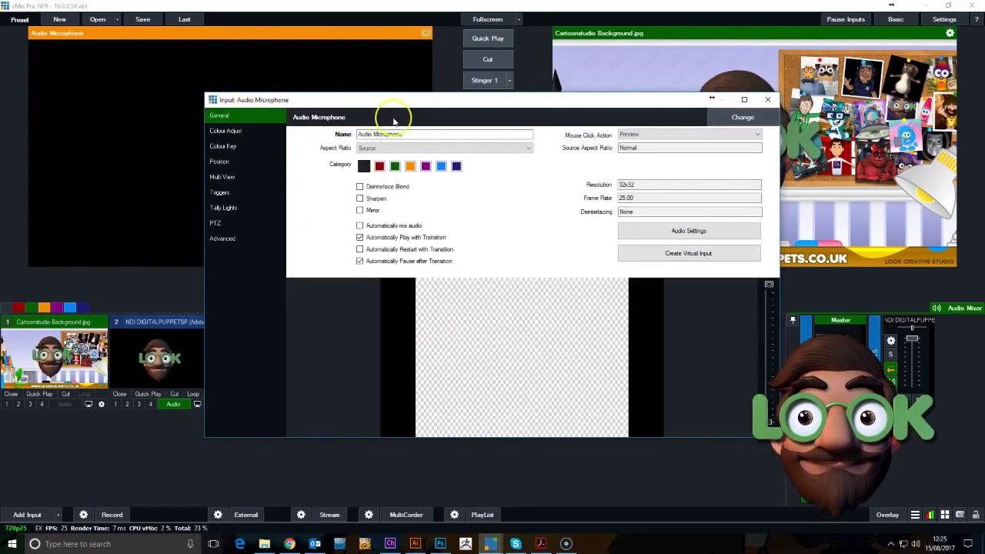
drag(408, 132, 321, 136)
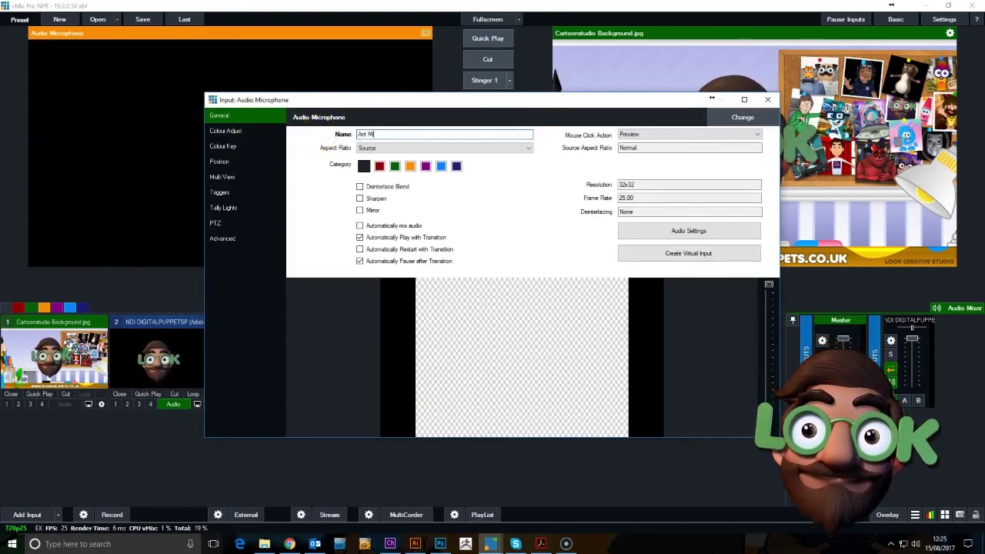
click(769, 103)
Rename the puppet input to the presenter's name followed by 'Head'
click(177, 323)
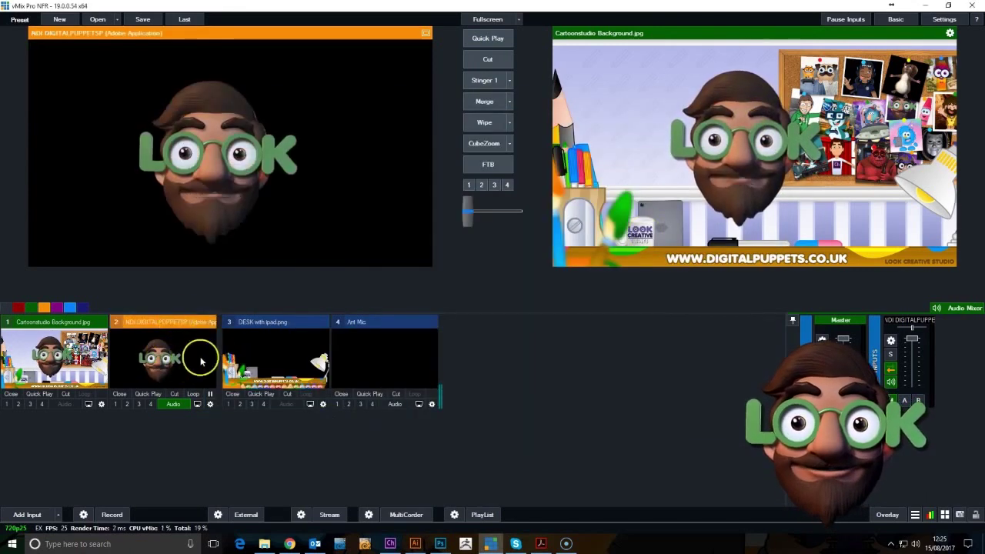
click(211, 404)
text(A)
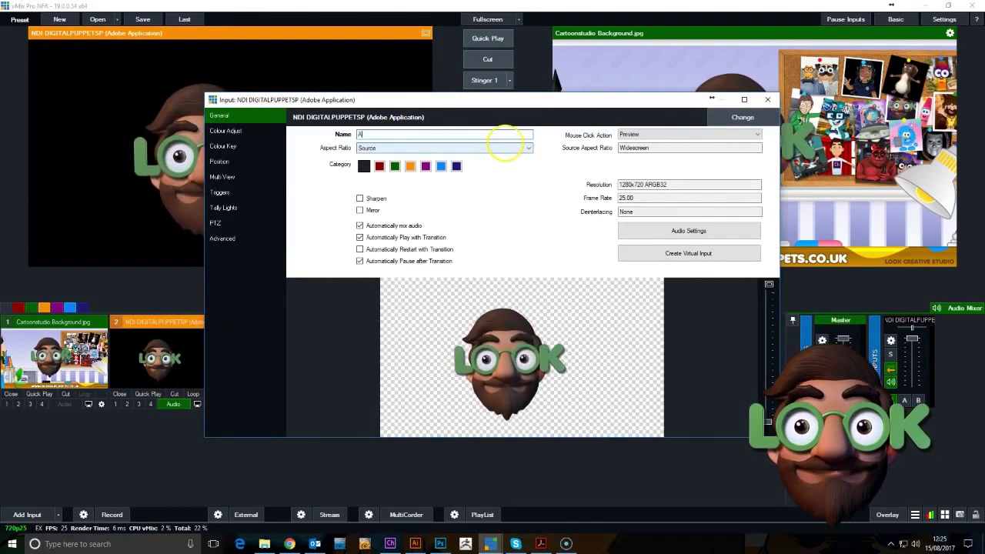
text(rt Head)
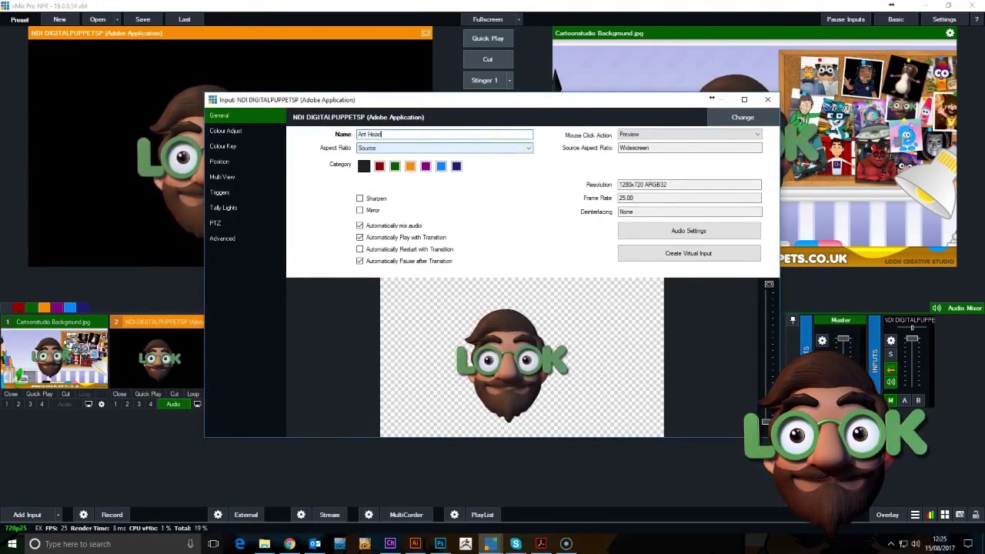
click(767, 99)
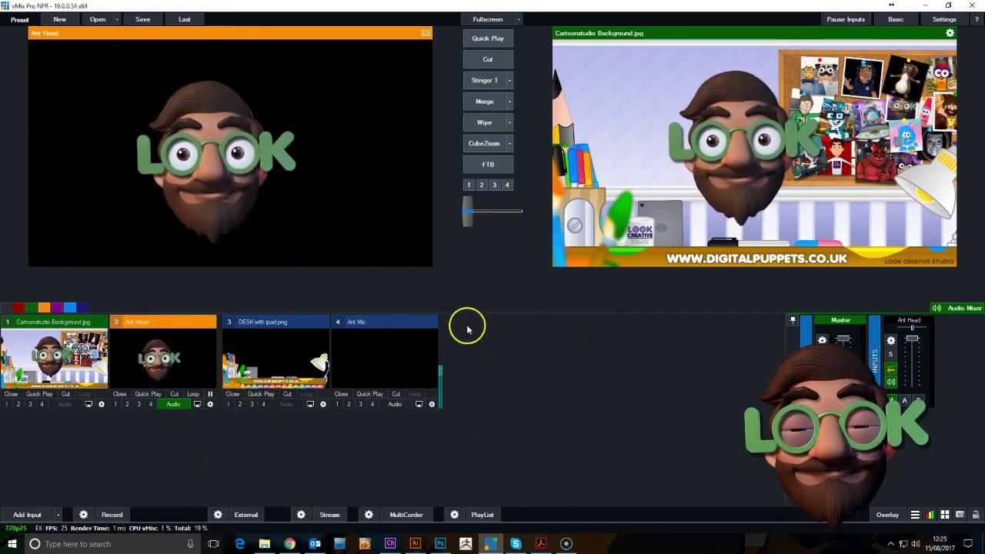
In Streaming Settings, try None, Facebook and Twitch as the stream destination
click(302, 515)
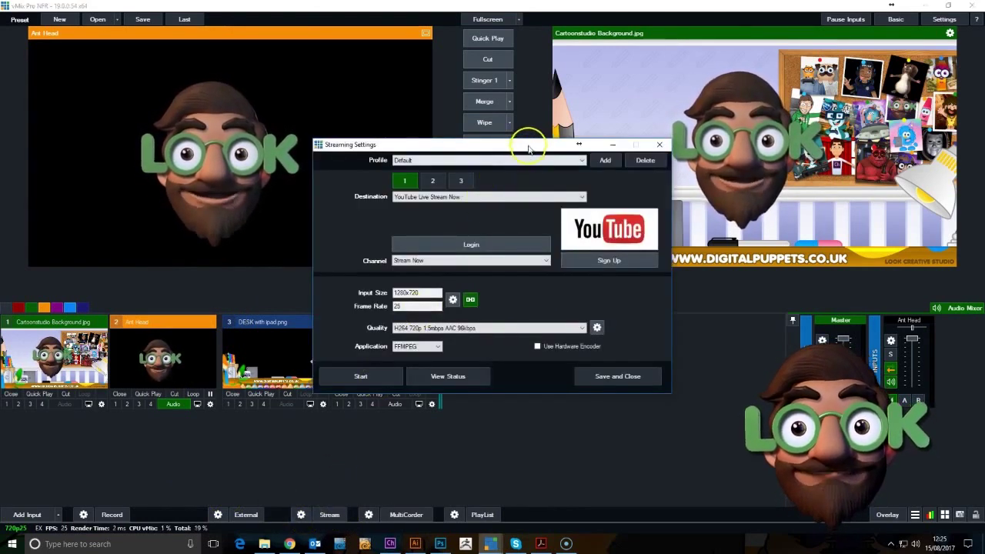
drag(526, 145, 486, 131)
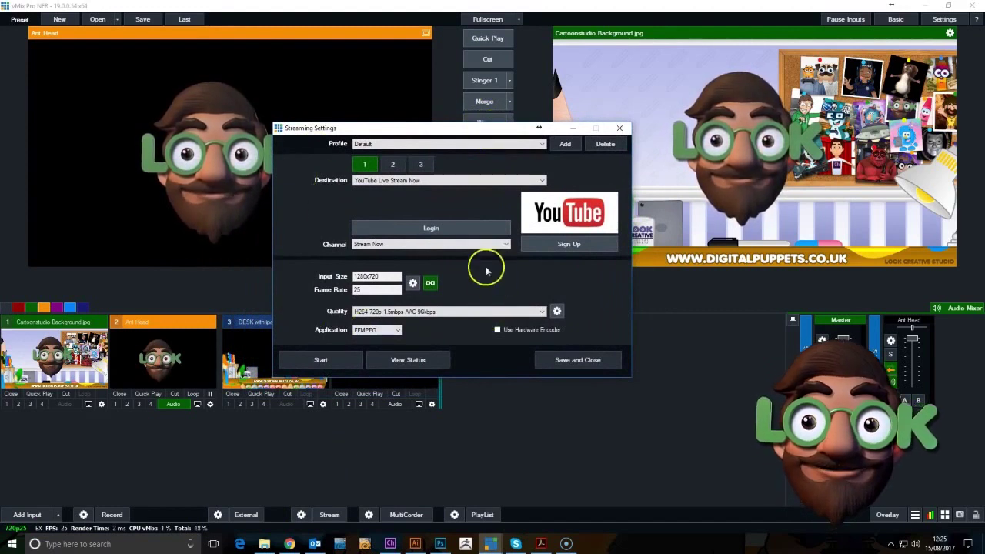
click(450, 181)
click(446, 196)
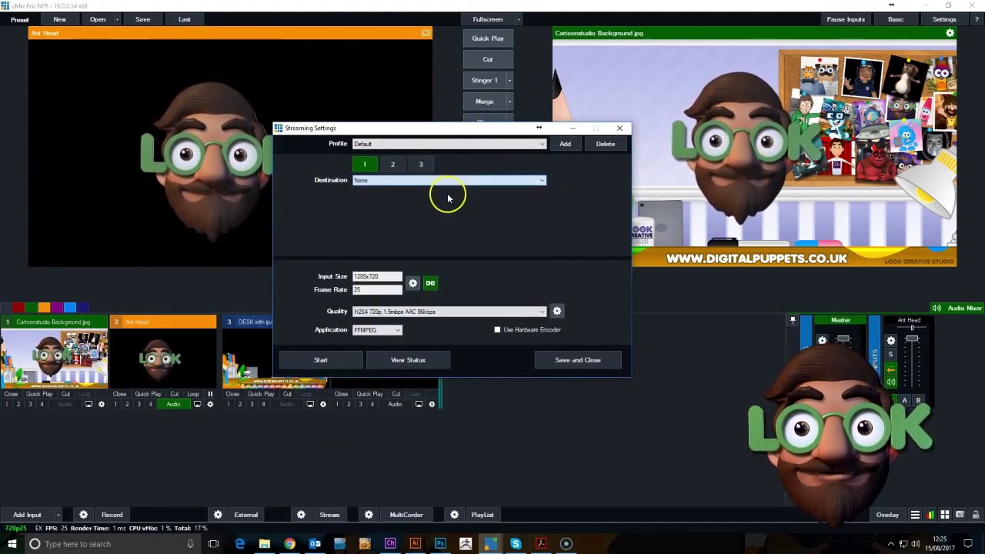
click(446, 182)
click(445, 217)
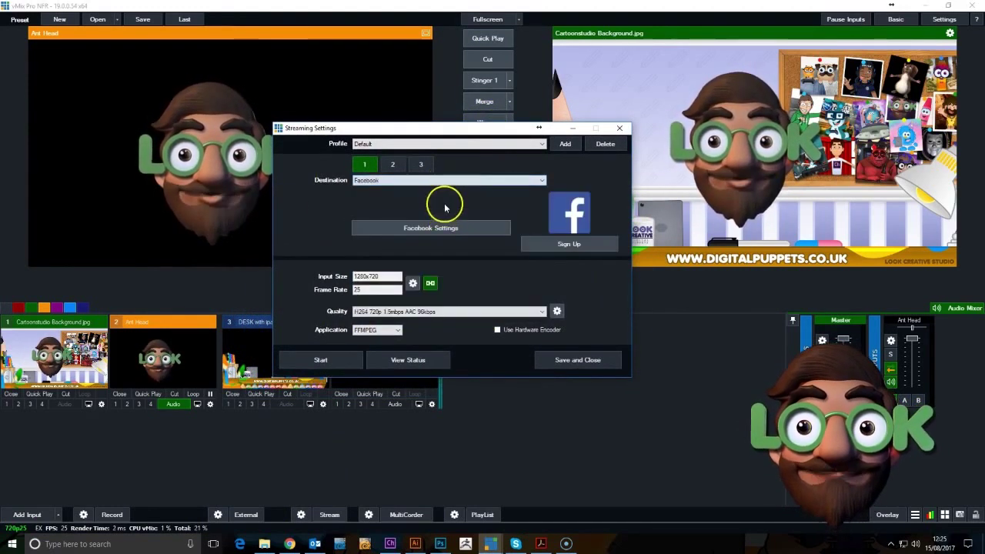
click(441, 182)
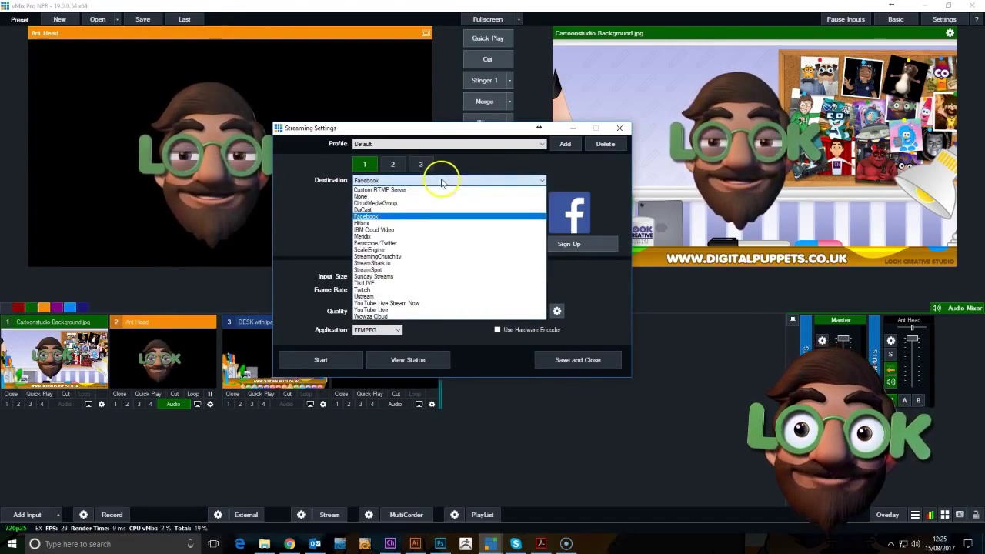
click(435, 290)
Set the stream destination to YouTube Live Stream Now, then go to YouTube in the browser
click(481, 182)
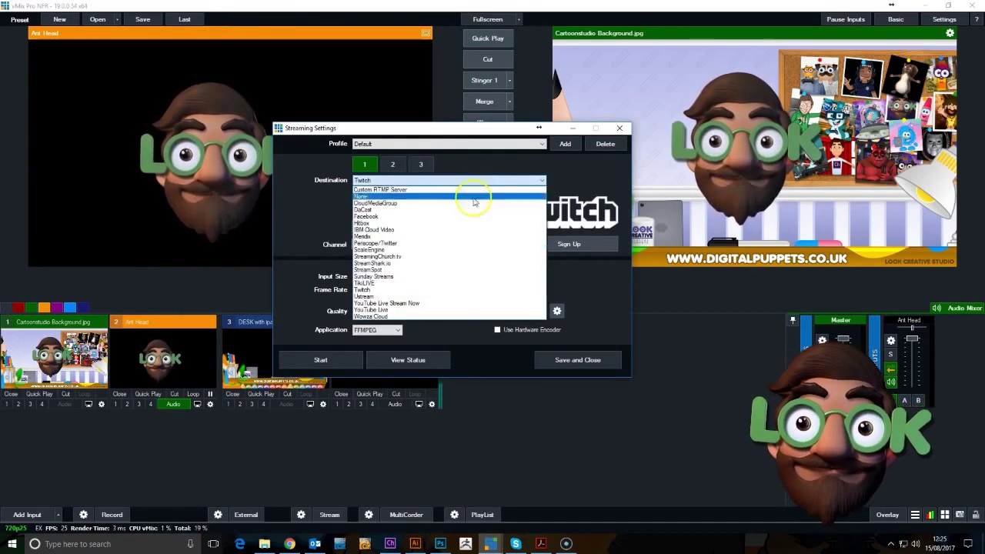
click(433, 316)
click(451, 181)
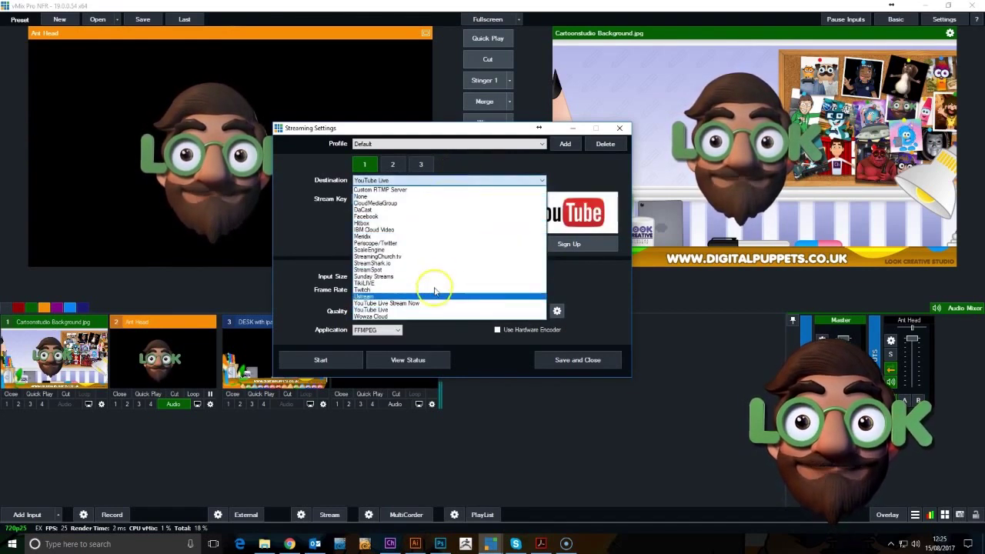
click(435, 304)
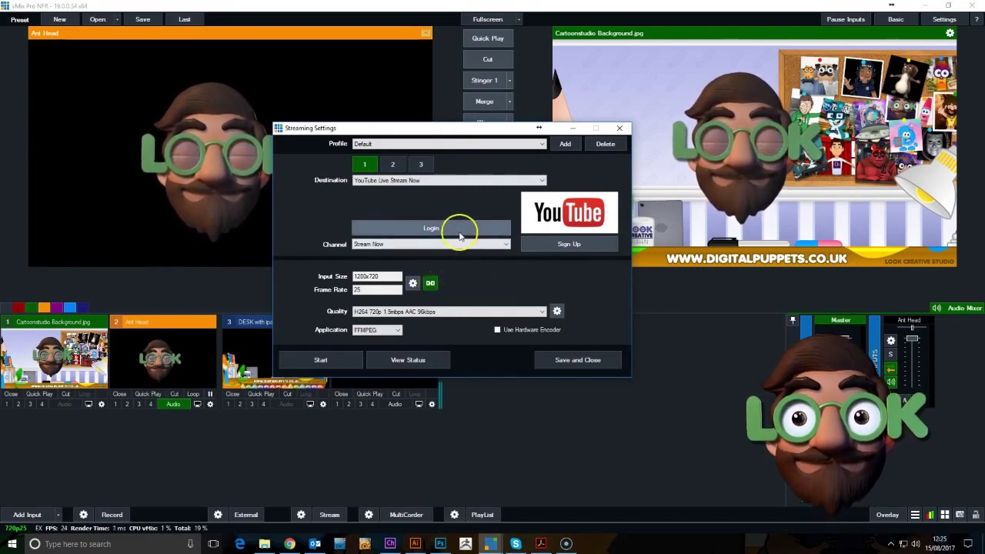
click(290, 544)
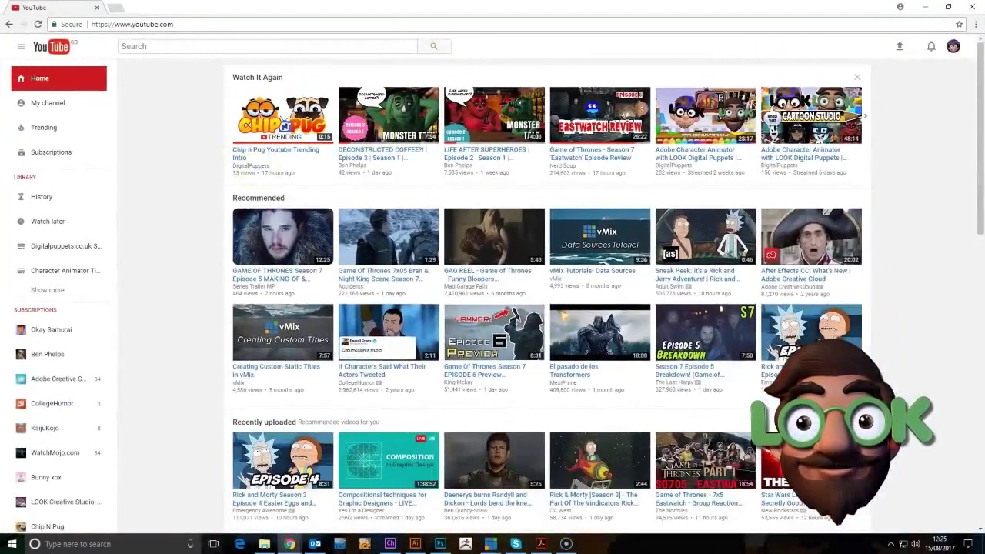
click(949, 7)
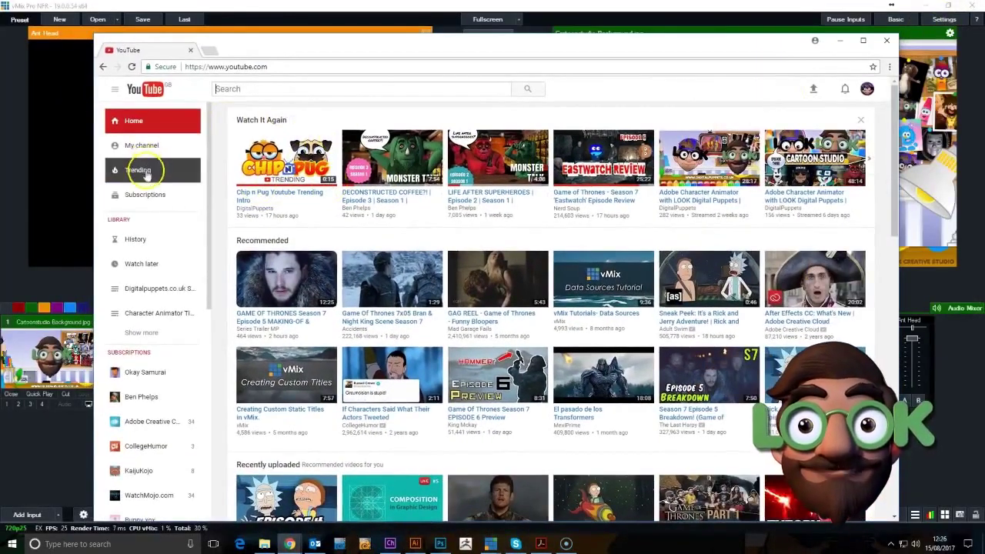
click(152, 152)
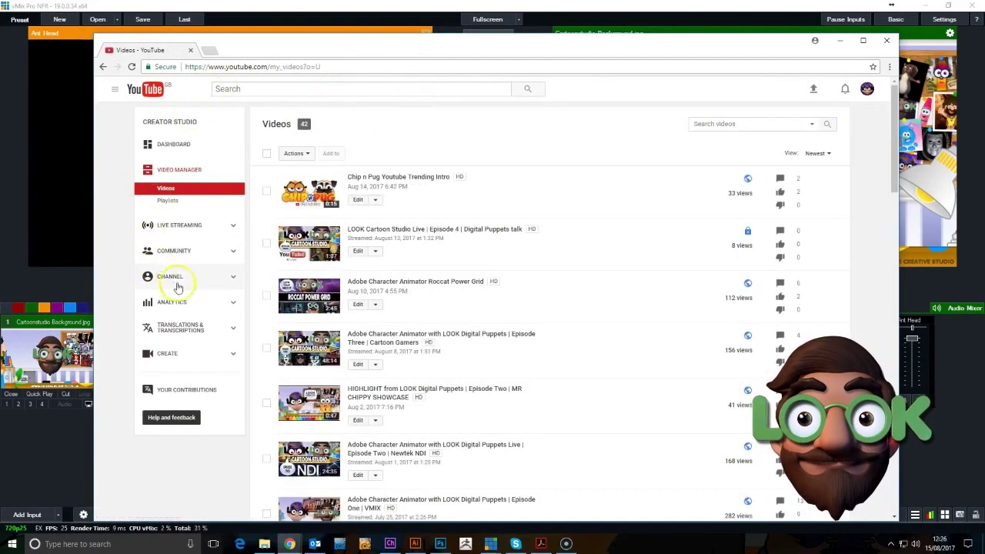
click(198, 239)
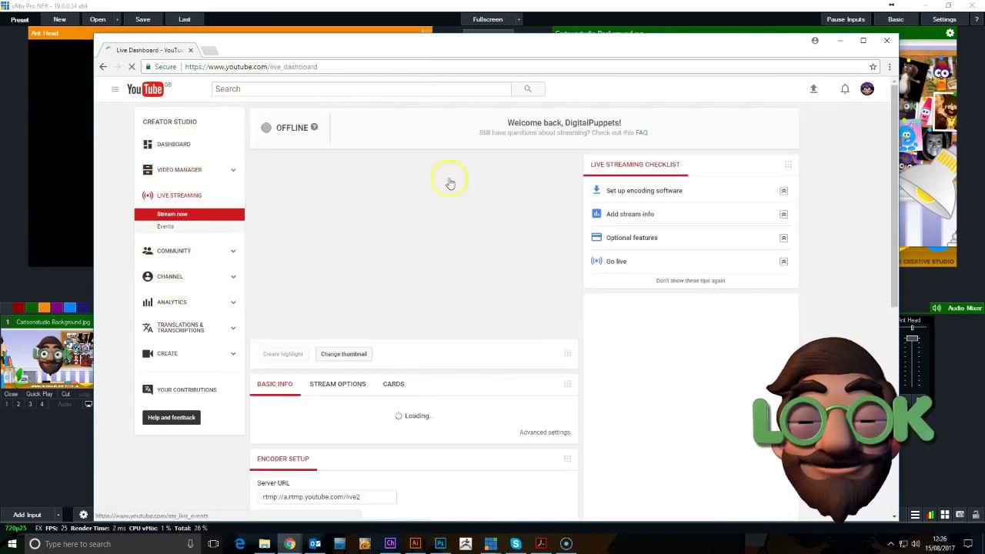
drag(488, 49, 469, 25)
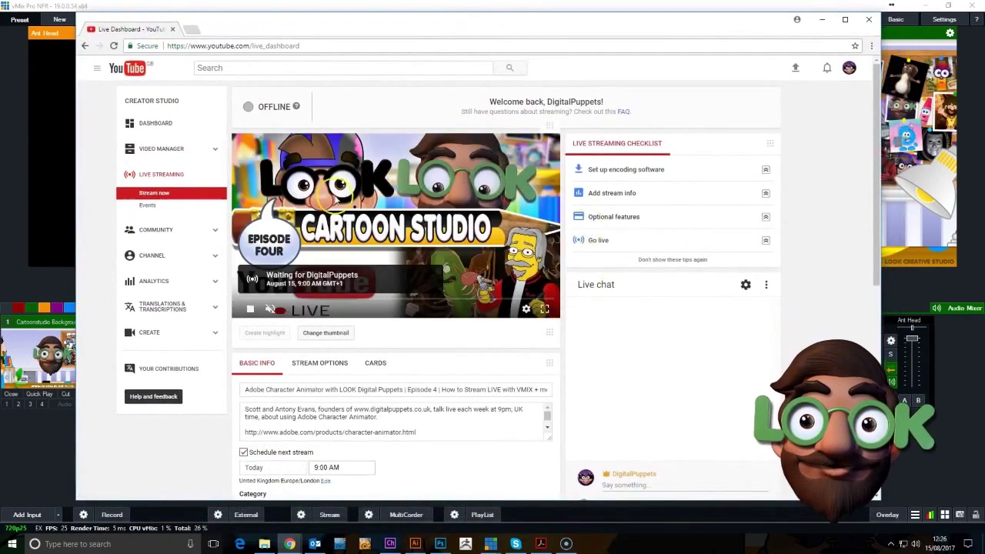
scroll(462, 337, down, 4)
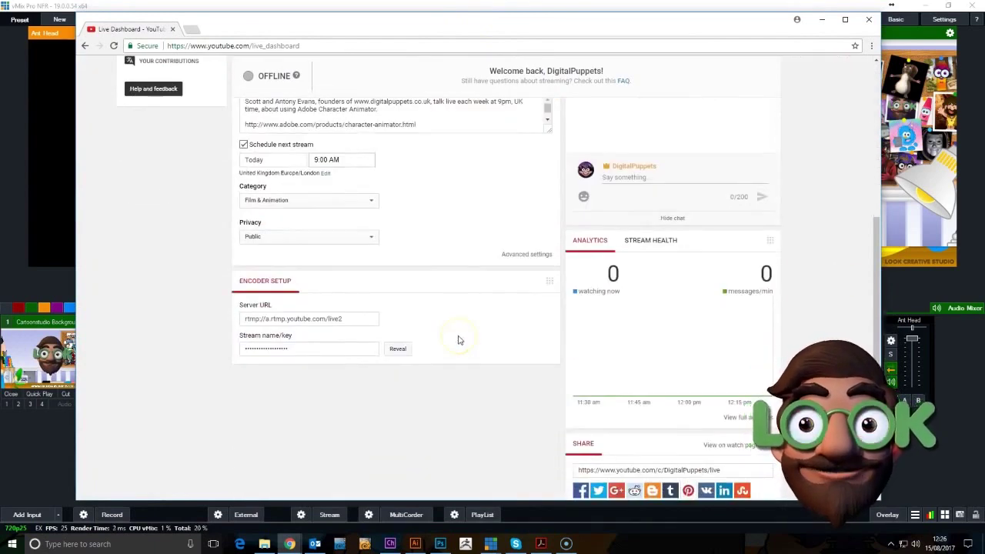
scroll(458, 340, up, 3)
scroll(458, 338, up, 1)
click(457, 113)
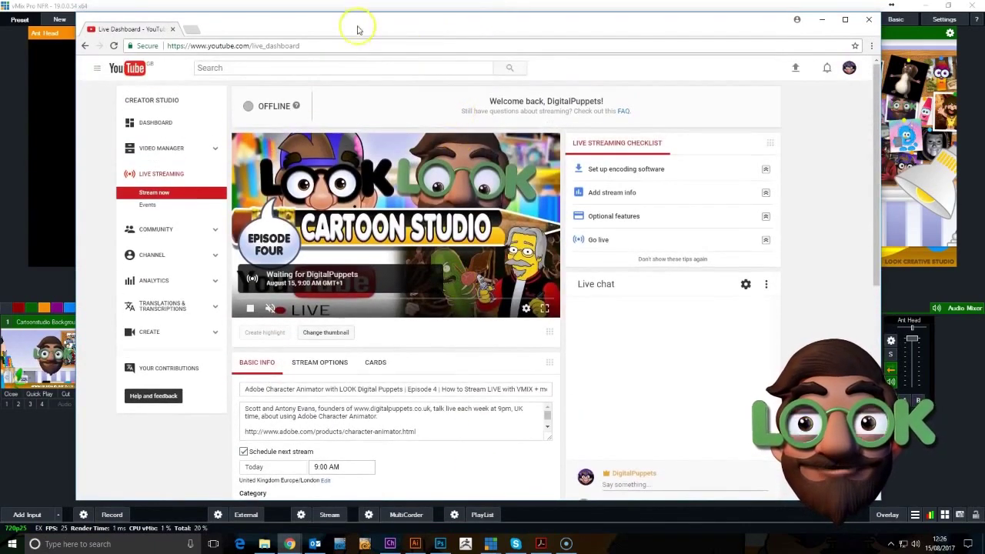
drag(357, 30, 984, 92)
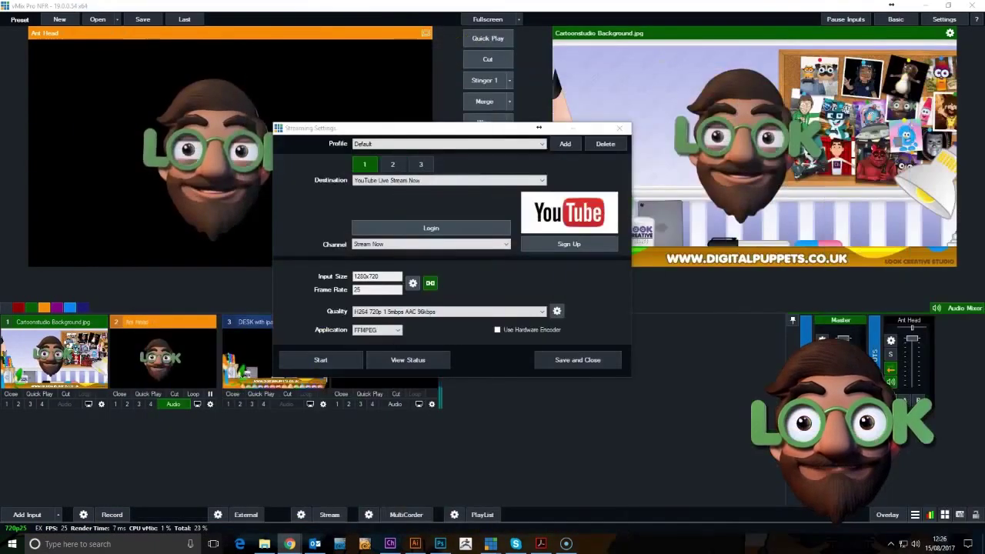
Sign in with the Google account e-mail and password and choose the channel's brand account
click(439, 227)
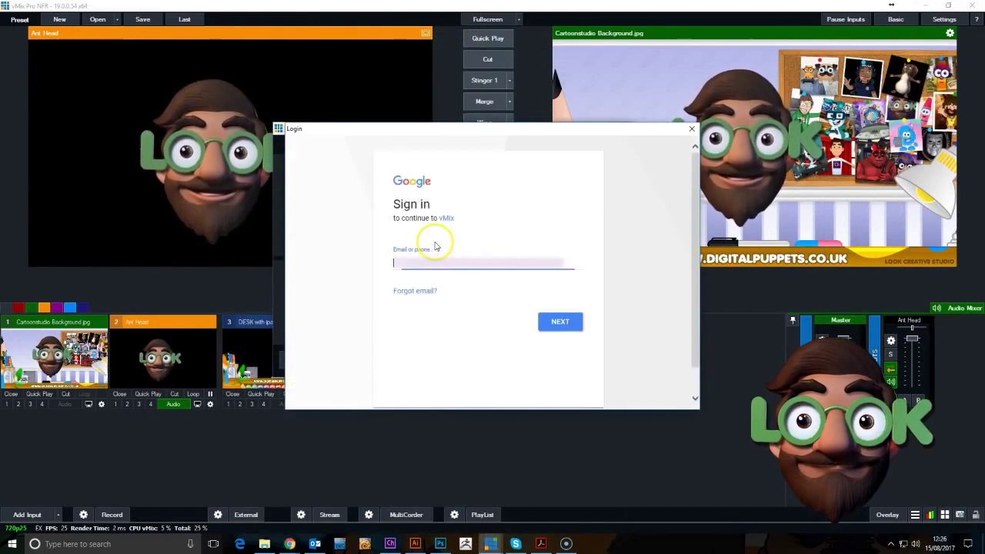
click(446, 262)
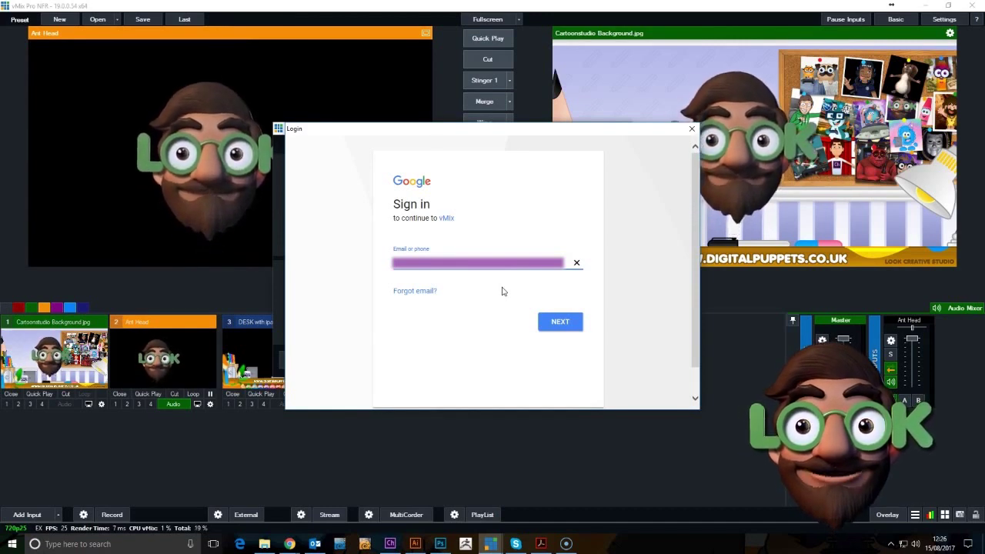
click(561, 323)
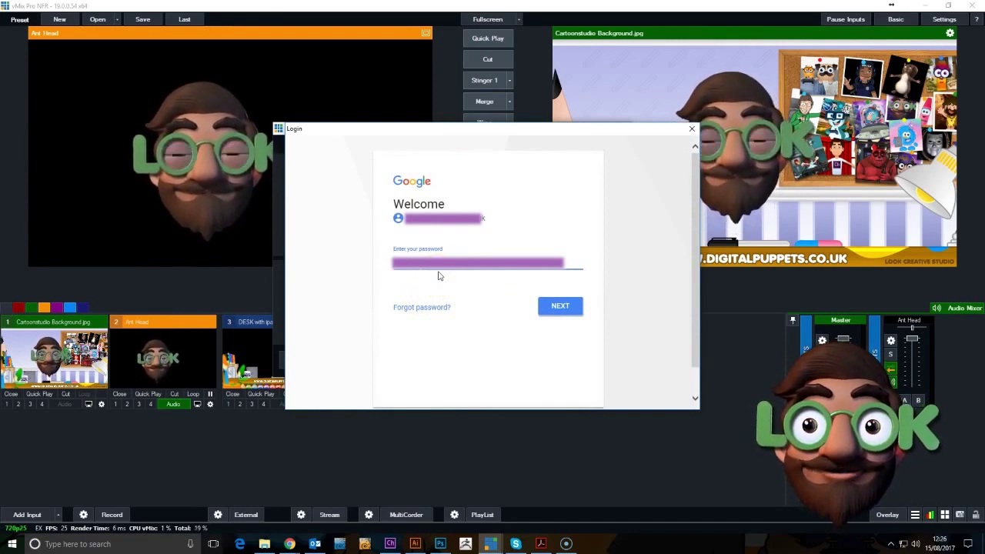
click(566, 309)
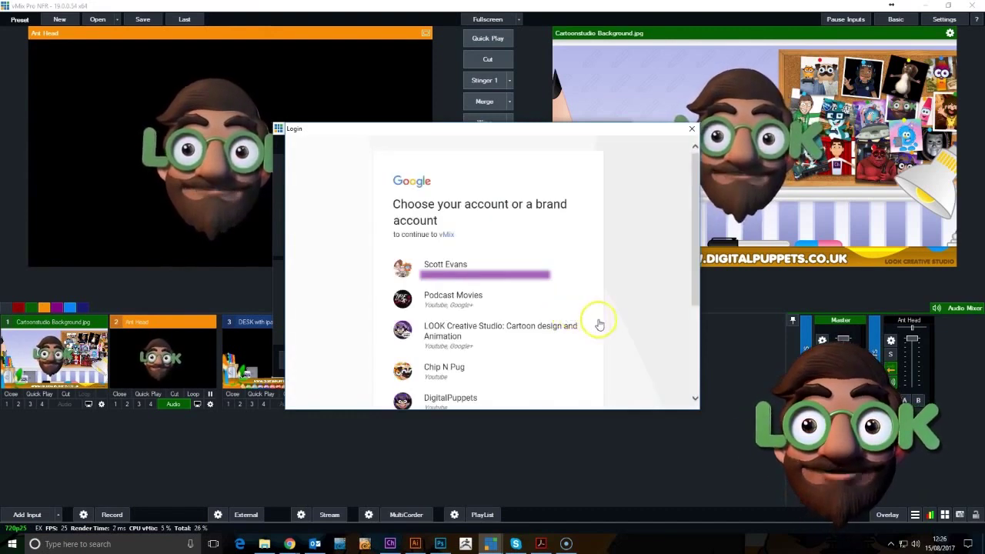
scroll(532, 312, down, 1)
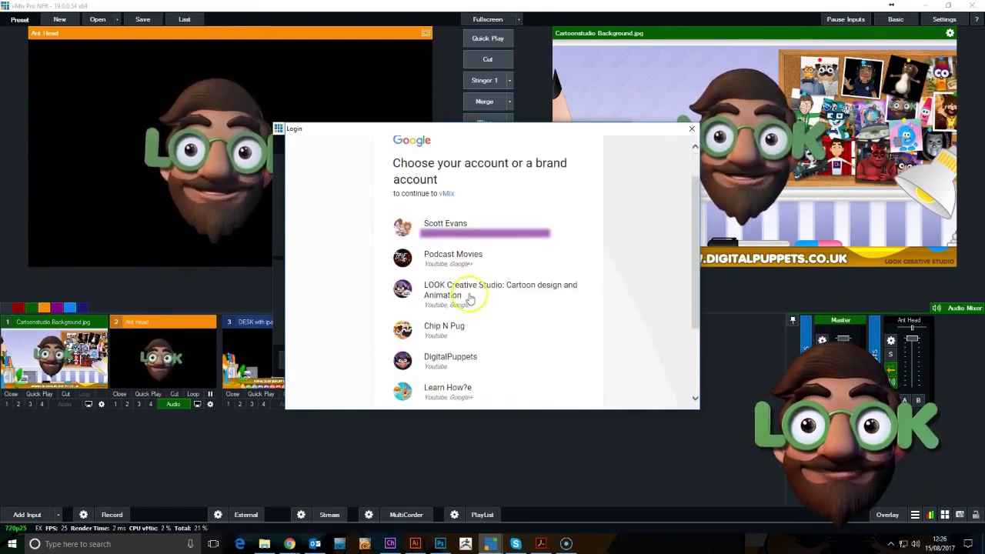
click(468, 359)
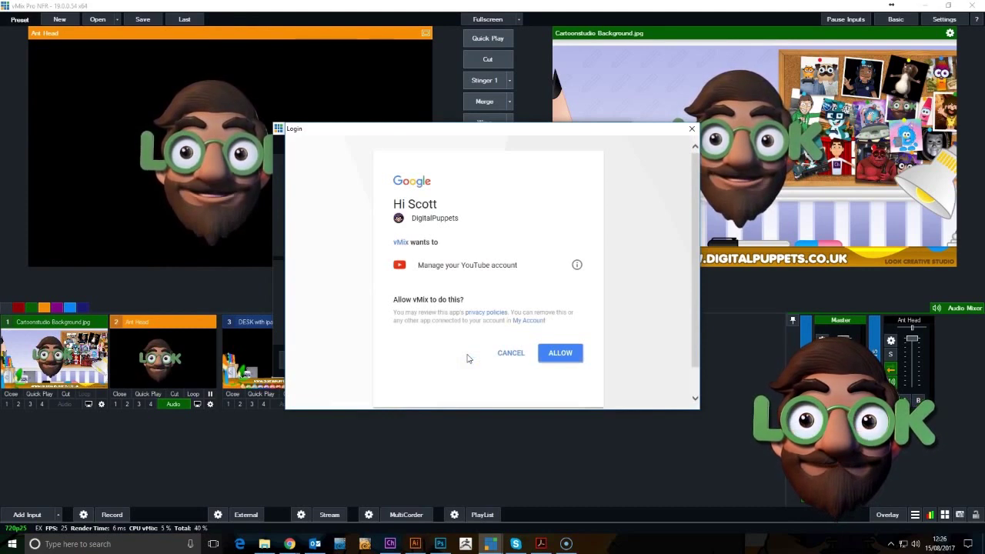
Allow vMix to manage the YouTube account and keep stream quality at H264 720p 1.5mbps AAC 96kbps
click(561, 354)
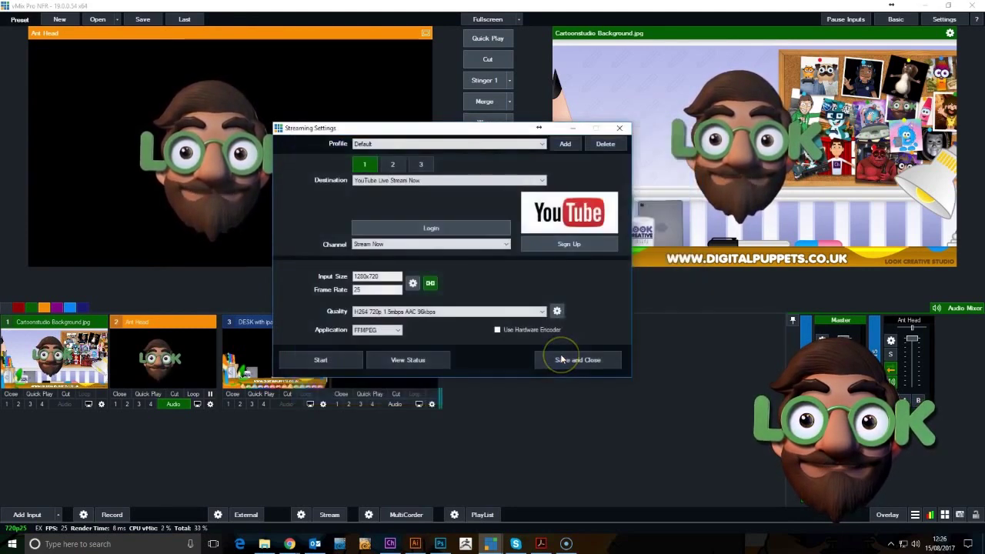
click(539, 313)
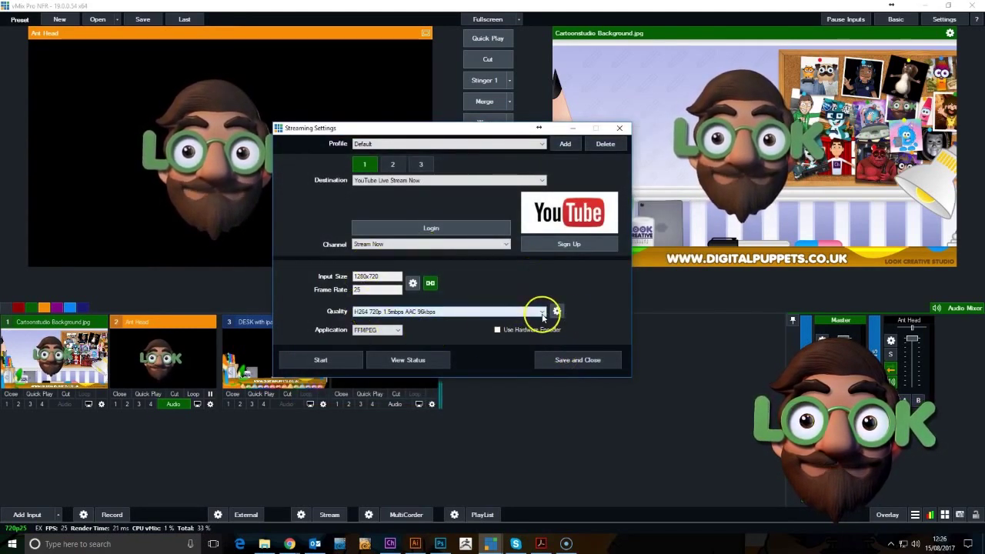
drag(491, 128, 455, 134)
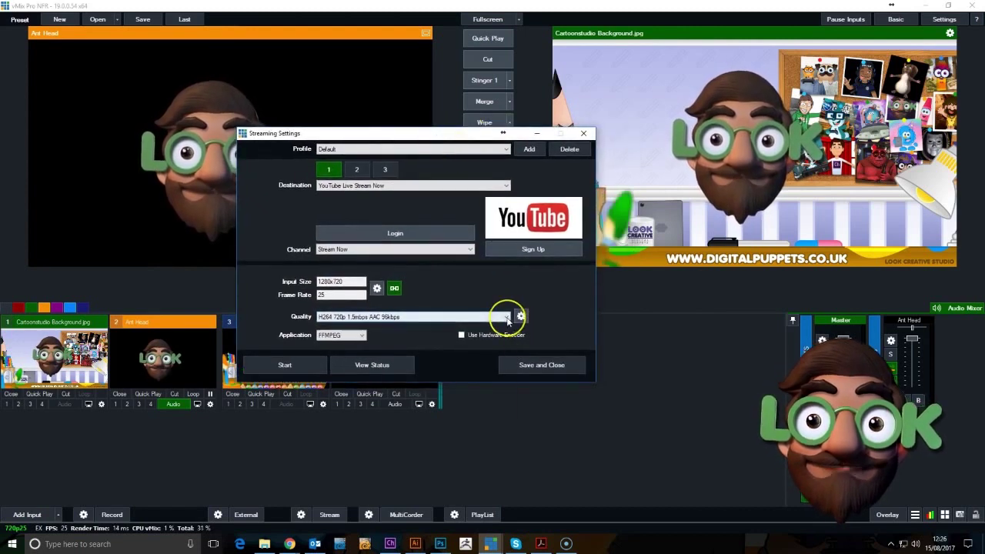
click(506, 317)
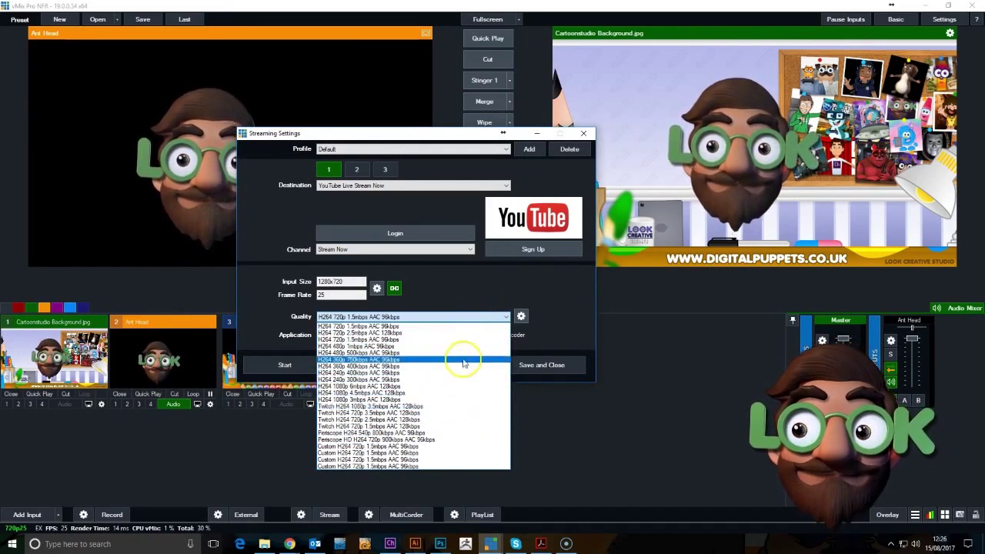
click(570, 306)
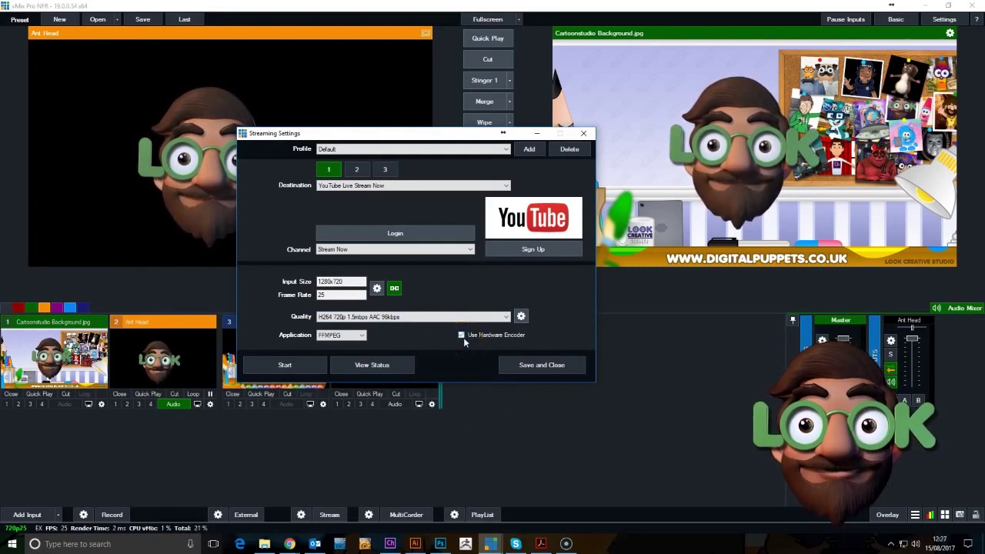
drag(378, 136, 477, 148)
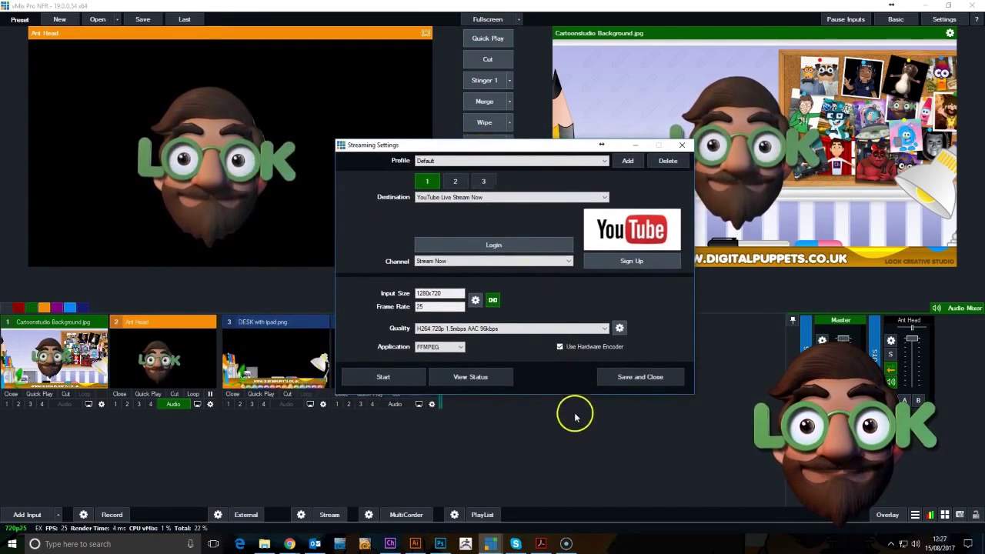